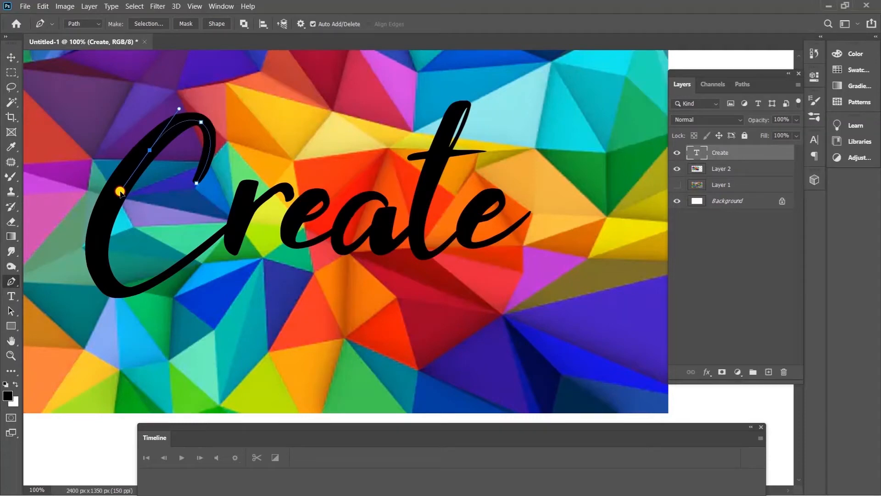
# Trace the back and bottom curve of the letter C with the Pen tool, following its tail to the r
pyautogui.click(150, 150)
pyautogui.moveTo(101, 275); pyautogui.dragTo(126, 330)
pyautogui.click(100, 272)
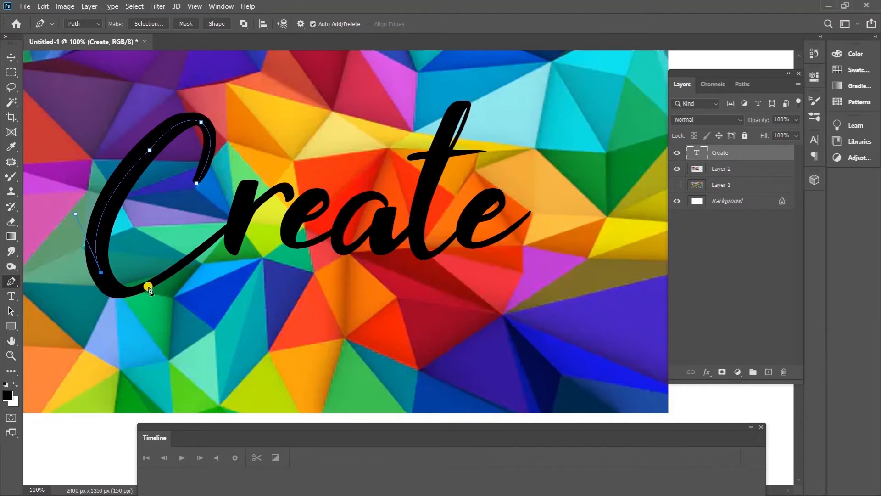
pyautogui.moveTo(153, 284)
pyautogui.mouseDown()
pyautogui.moveTo(205, 257)
pyautogui.moveTo(192, 265)
pyautogui.mouseUp()
pyautogui.moveTo(240, 221); pyautogui.dragTo(255, 211)
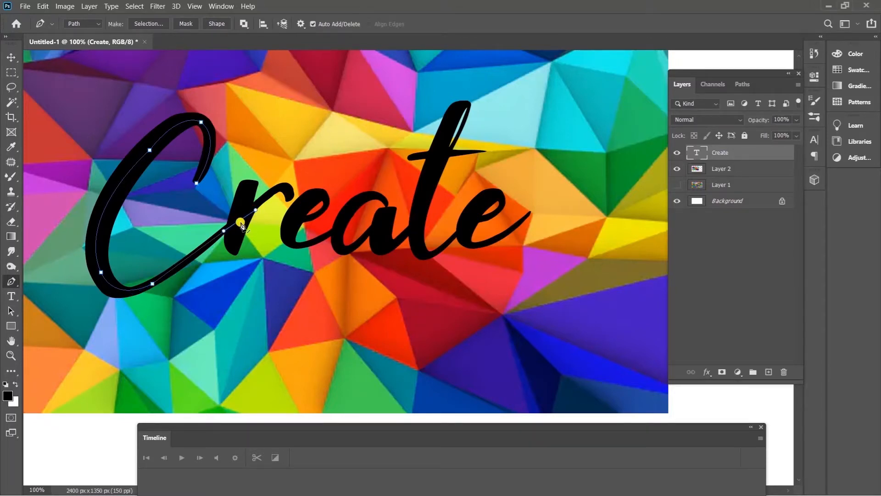
# Continue the path from the tail of the C over the shoulder of the r, ending it at the r's tip
pyautogui.click(239, 222)
pyautogui.click(270, 194)
pyautogui.moveTo(290, 196); pyautogui.dragTo(289, 217)
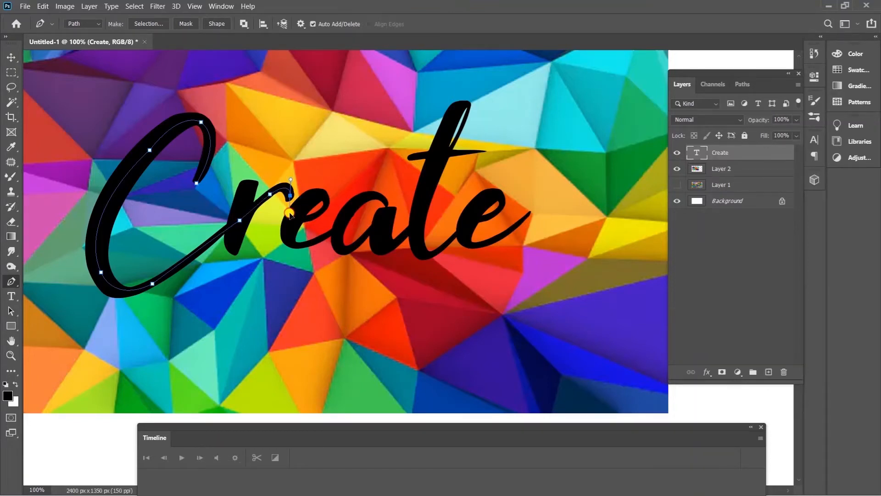
pyautogui.click(766, 243)
pyautogui.press('v')
pyautogui.click(251, 232)
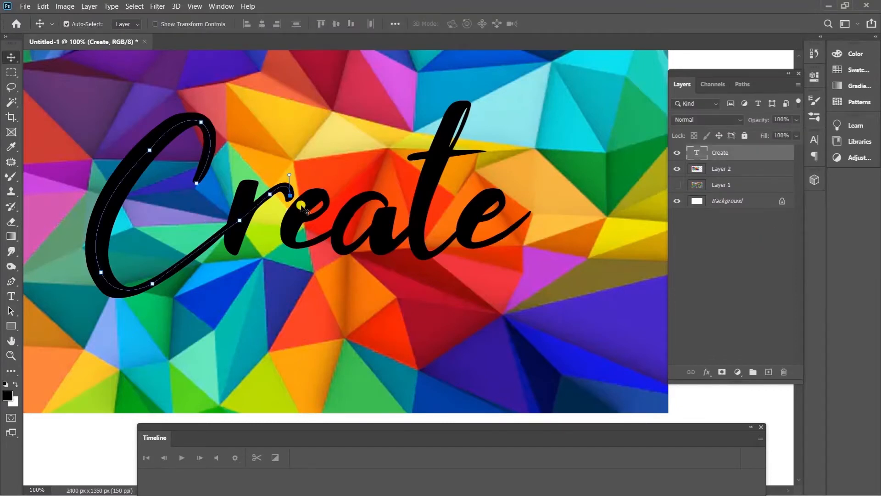
# Add a new layer above the Create text and trace the stem of the r as a separate open path
pyautogui.click(768, 372)
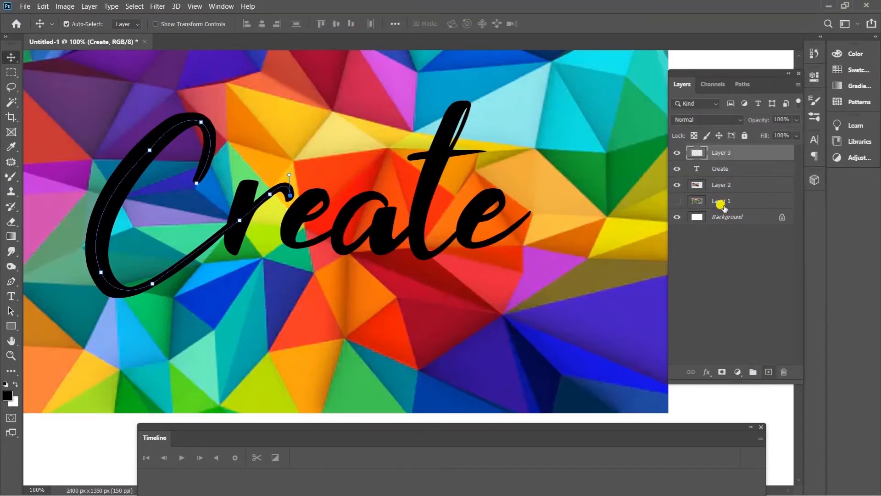
pyautogui.press('p')
pyautogui.click(245, 184)
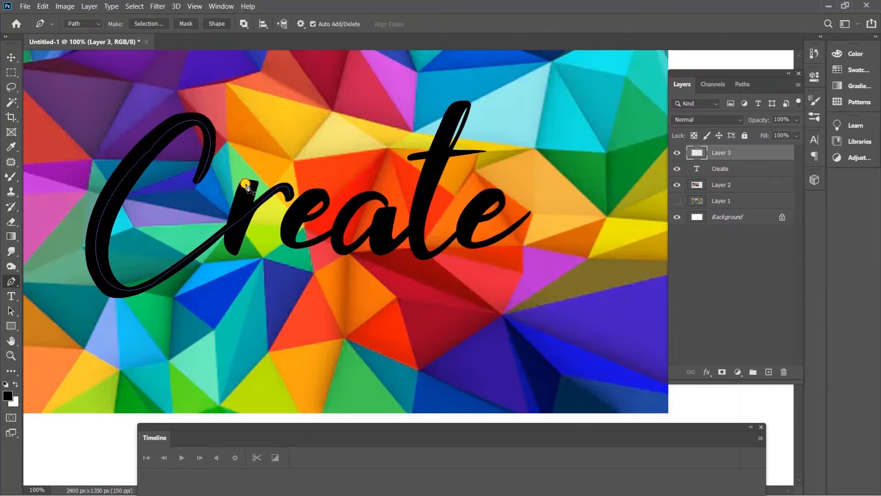
pyautogui.moveTo(235, 254); pyautogui.dragTo(241, 276)
pyautogui.keyDown('alt'); pyautogui.click(235, 254); pyautogui.keyUp('alt')
pyautogui.press('v')
pyautogui.click(334, 286)
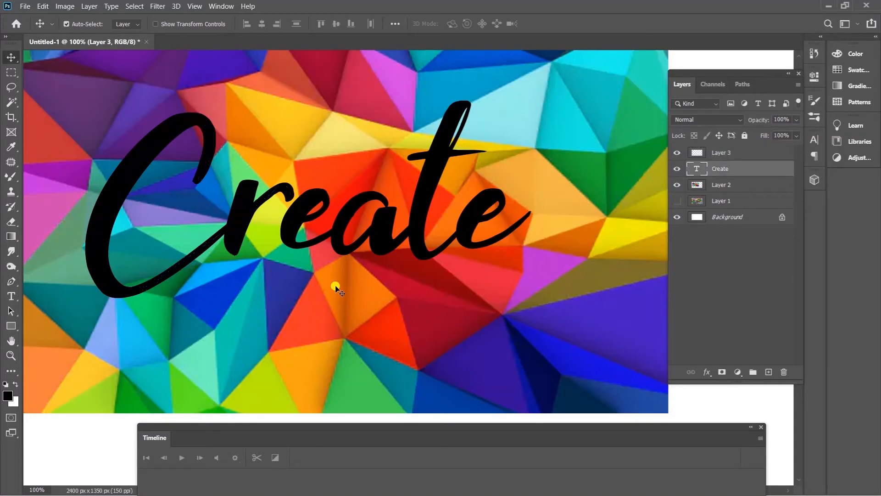
pyautogui.click(745, 320)
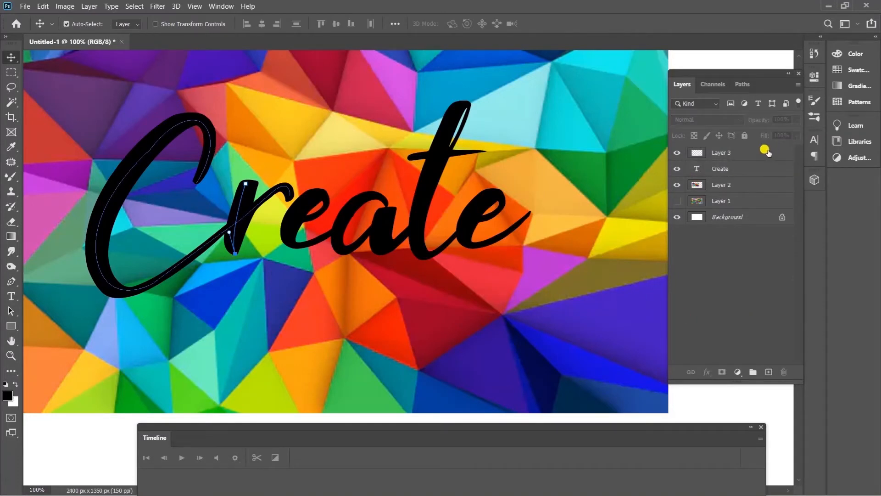
pyautogui.click(377, 184)
# On Layer 3, trace the loop and lower curve of the first e with the Pen tool
pyautogui.press('p')
pyautogui.click(298, 220)
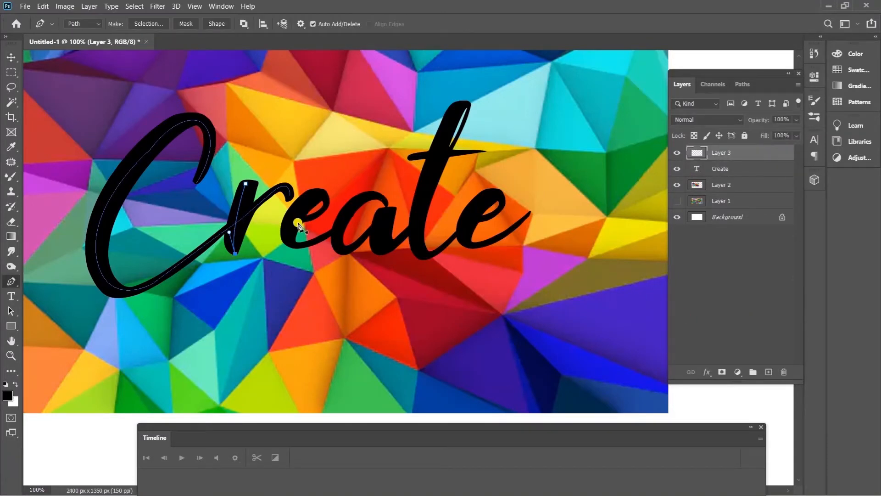
pyautogui.moveTo(329, 201); pyautogui.dragTo(292, 216)
pyautogui.click(305, 201)
pyautogui.moveTo(302, 247); pyautogui.dragTo(336, 252)
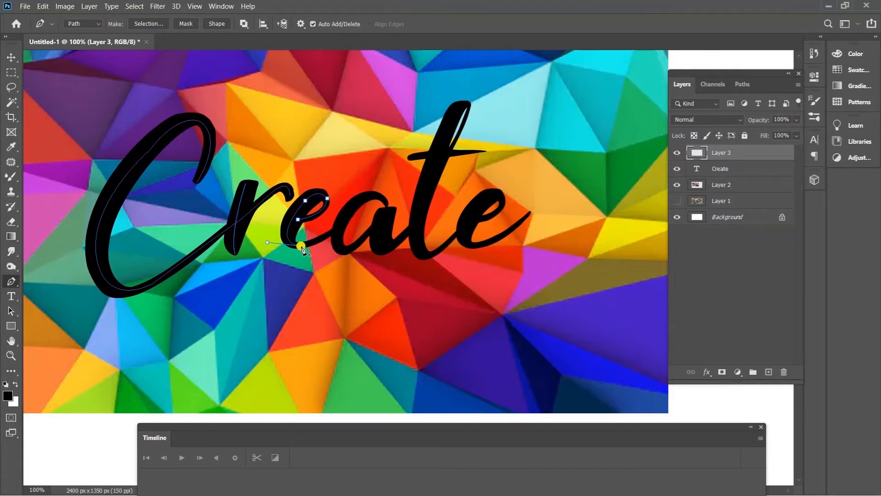
# Continue the path from the first e over the top curve of the a and end it there
pyautogui.moveTo(344, 222); pyautogui.dragTo(359, 207)
pyautogui.click(345, 221)
pyautogui.moveTo(389, 204); pyautogui.dragTo(414, 237)
pyautogui.hotkey('ctrl', 'z')
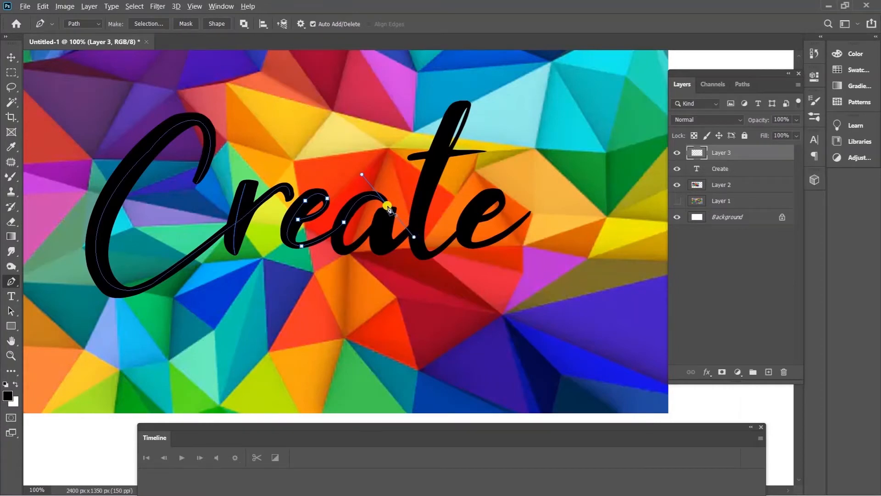
pyautogui.keyDown('alt'); pyautogui.click(388, 206); pyautogui.keyUp('alt')
pyautogui.press('v')
pyautogui.click(659, 274)
pyautogui.click(733, 154)
pyautogui.click(449, 310)
# On Layer 3, trace the lower bowl and the stem of the a as a new path reaching the t
pyautogui.click(724, 155)
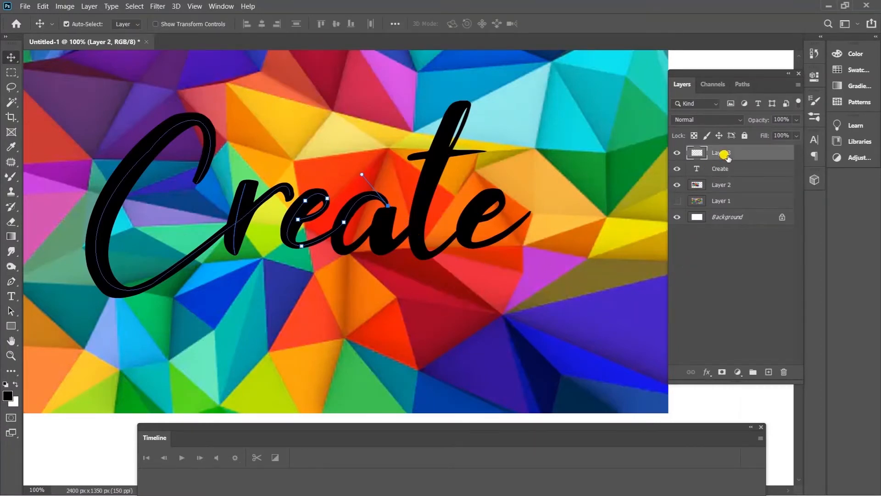
pyautogui.press('p')
pyautogui.click(339, 232)
pyautogui.moveTo(371, 231); pyautogui.dragTo(408, 188)
pyautogui.keyDown('alt'); pyautogui.click(371, 232); pyautogui.keyUp('alt')
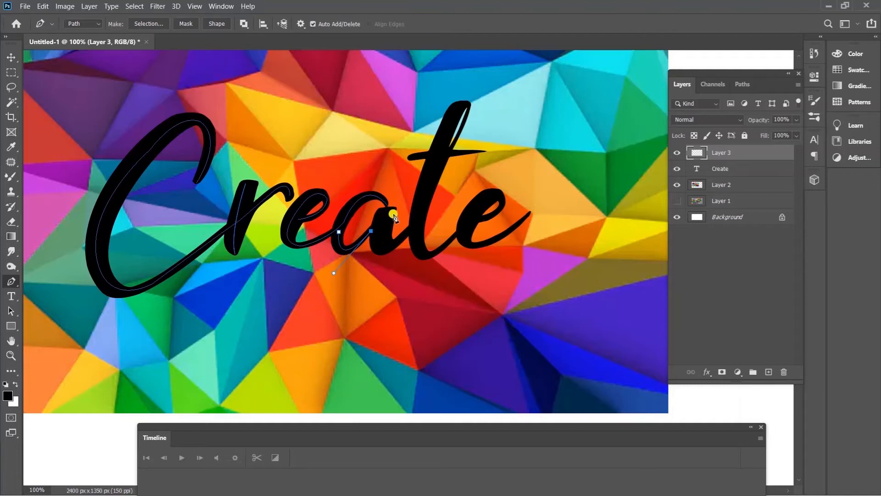
pyautogui.moveTo(388, 212); pyautogui.dragTo(451, 186)
pyautogui.keyDown('alt'); pyautogui.click(409, 231); pyautogui.keyUp('alt')
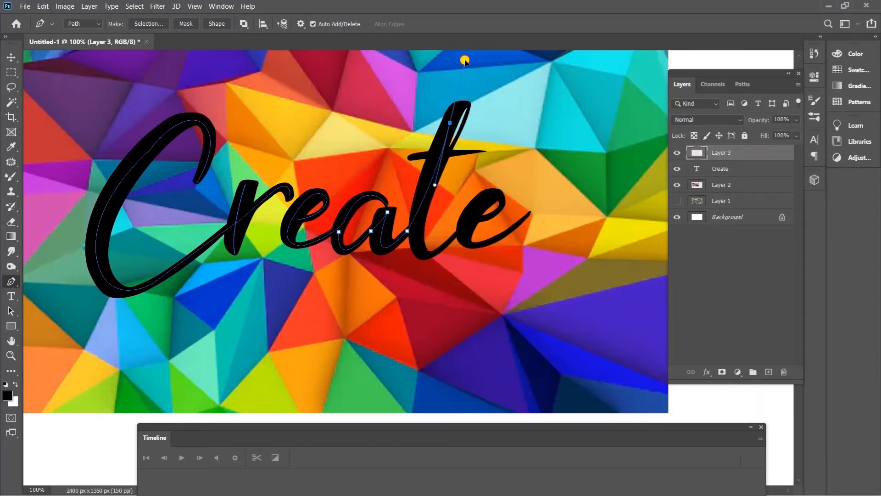
# Extend the path around the base of the t and through the loop of the final e, ending at its tail
pyautogui.click(415, 226)
pyautogui.moveTo(457, 234); pyautogui.dragTo(505, 187)
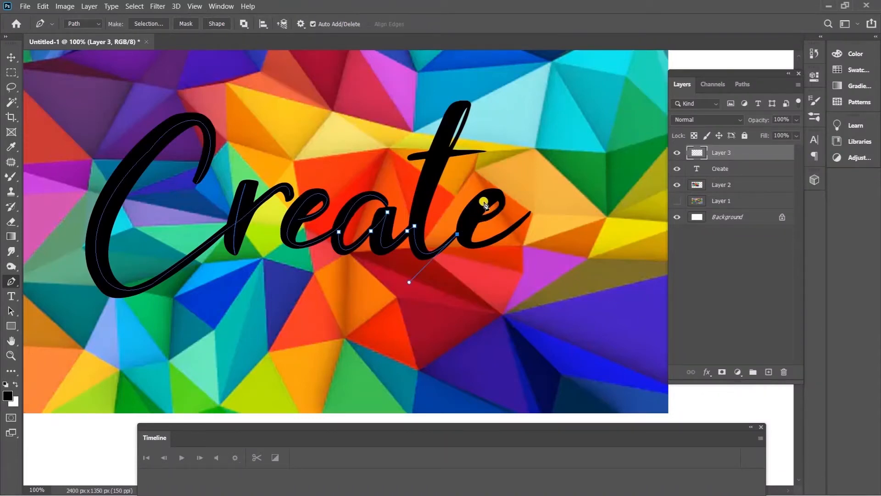
pyautogui.click(494, 196)
pyautogui.moveTo(499, 197); pyautogui.dragTo(513, 198)
pyautogui.moveTo(501, 213); pyautogui.dragTo(502, 215)
pyautogui.hotkey('ctrl', 'z')
pyautogui.moveTo(489, 241); pyautogui.dragTo(537, 201)
pyautogui.press('v')
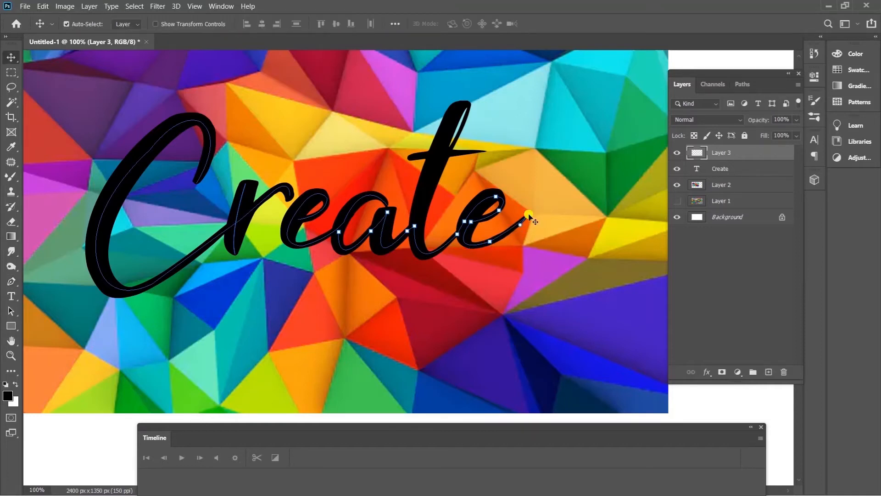
pyautogui.click(756, 254)
# Trace the crossbar of the t as a separate open path with the Pen tool
pyautogui.press('p')
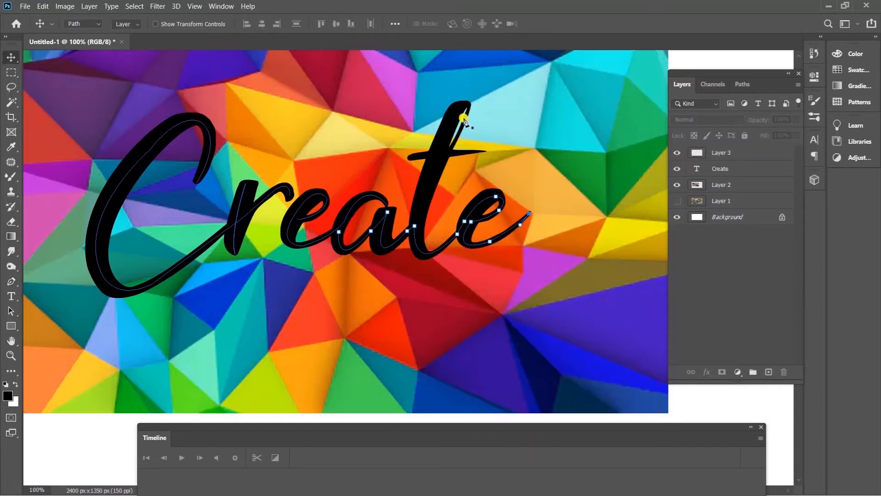
pyautogui.click(407, 160)
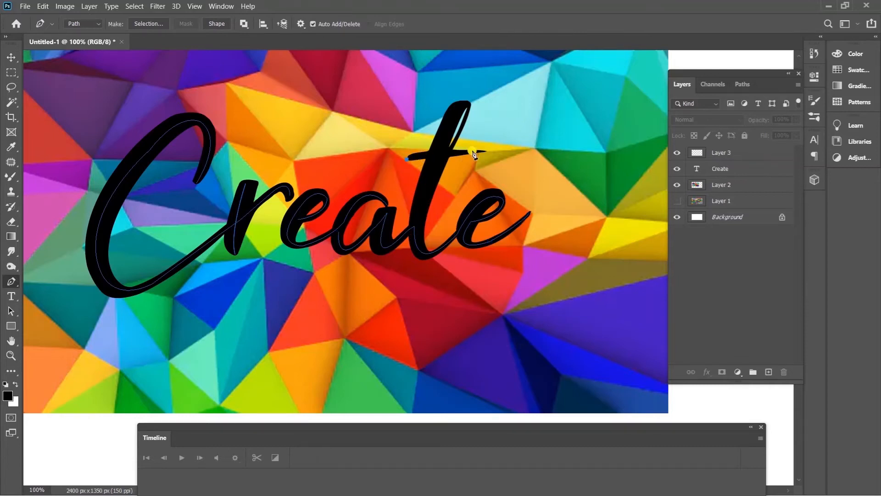
pyautogui.moveTo(483, 152); pyautogui.dragTo(542, 157)
pyautogui.press('v')
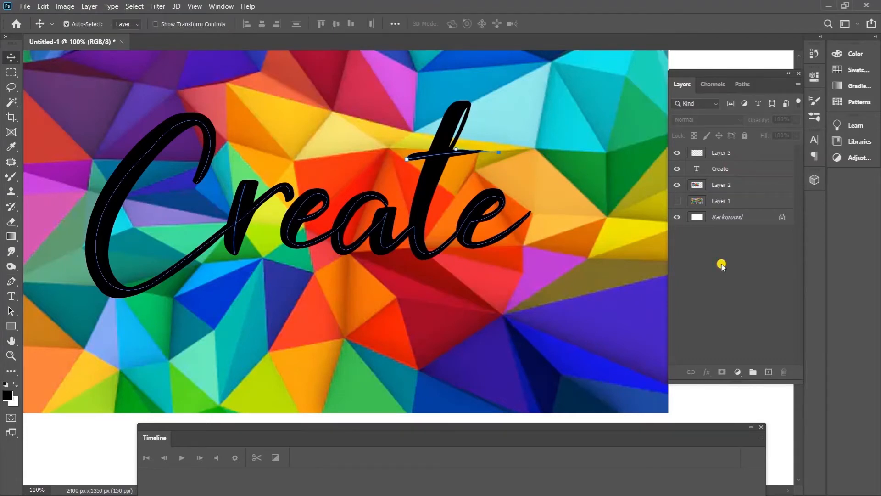
pyautogui.press('p')
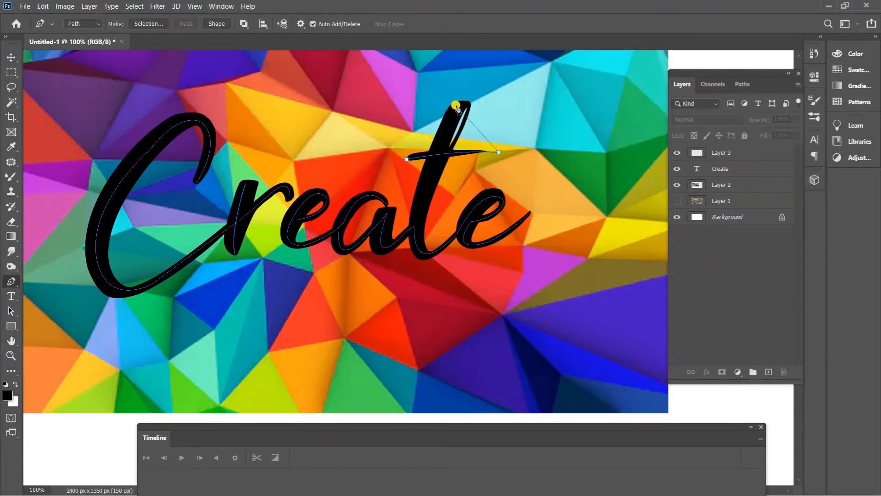
pyautogui.press('v')
pyautogui.click(597, 267)
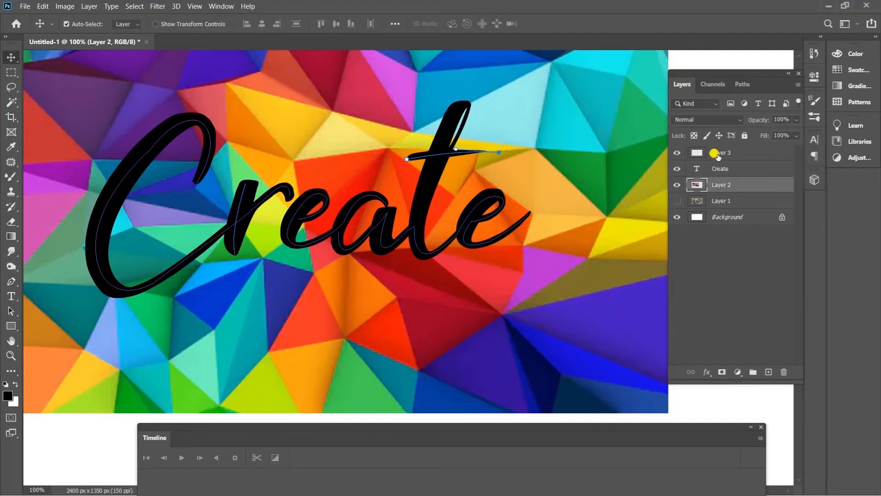
# On Layer 3, trace the stem of the t as an open path from its tip down to the base
pyautogui.click(717, 155)
pyautogui.press('p')
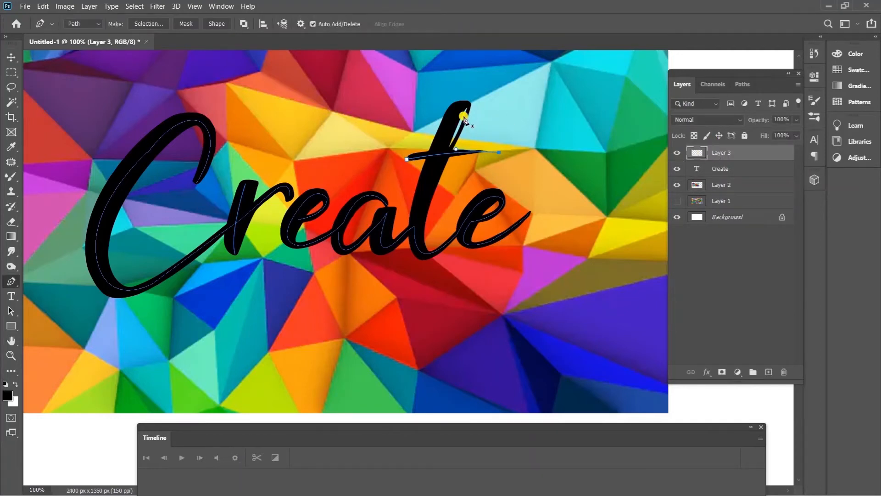
pyautogui.click(459, 104)
pyautogui.moveTo(415, 224); pyautogui.dragTo(404, 278)
pyautogui.click(413, 226)
pyautogui.press('v')
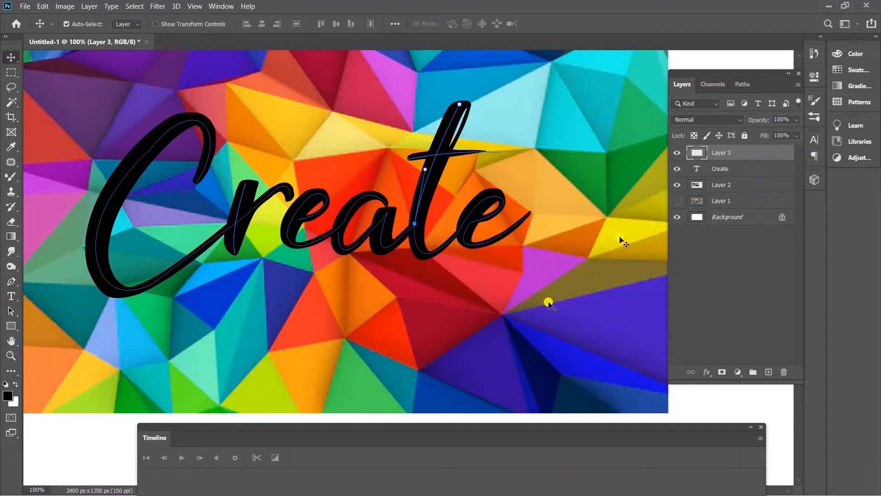
# Save the work path under the name "my path"
pyautogui.click(742, 84)
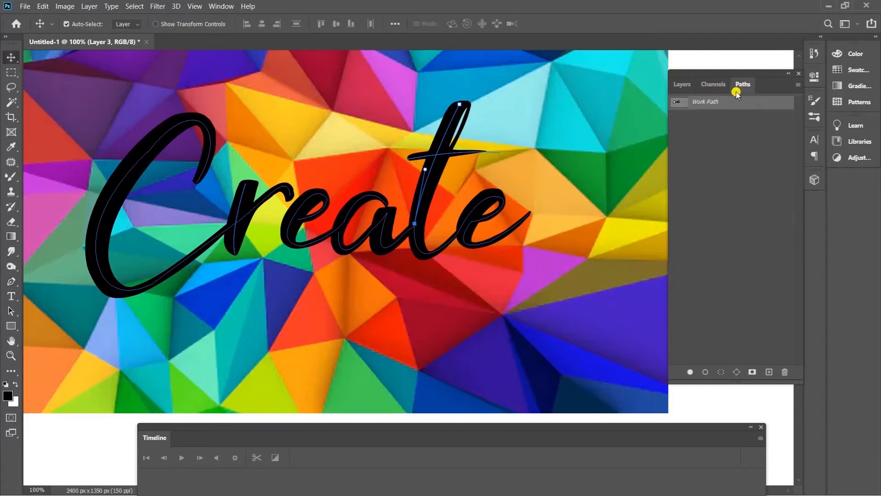
pyautogui.doubleClick(706, 102)
pyautogui.write('my path')
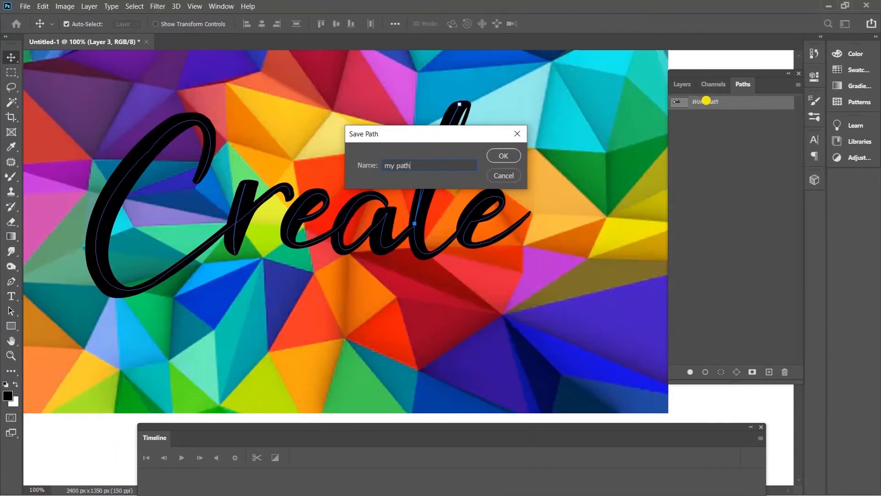
pyautogui.press('Return')
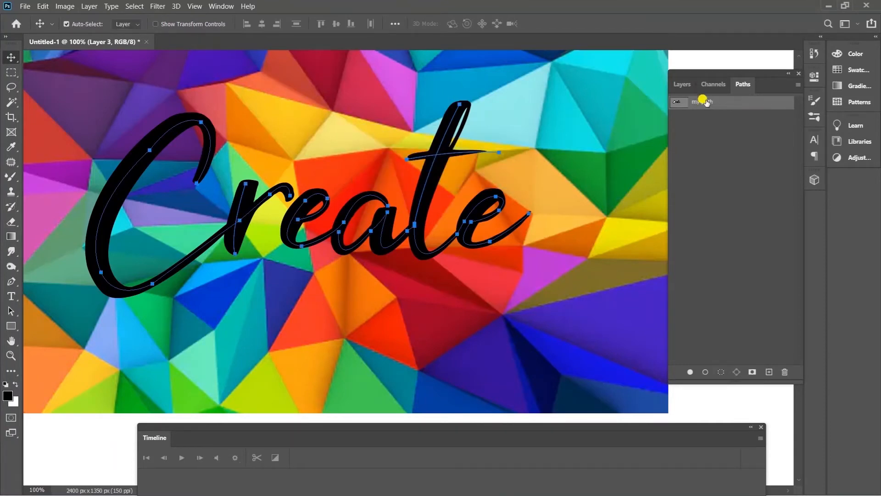
# Hide the Create text layer, keeping Layer 3 selected
pyautogui.click(682, 85)
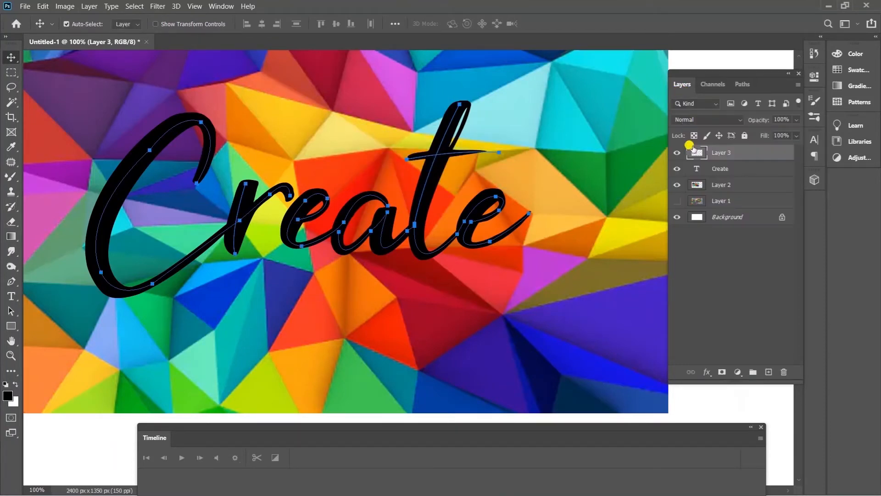
pyautogui.click(677, 169)
pyautogui.click(677, 169)
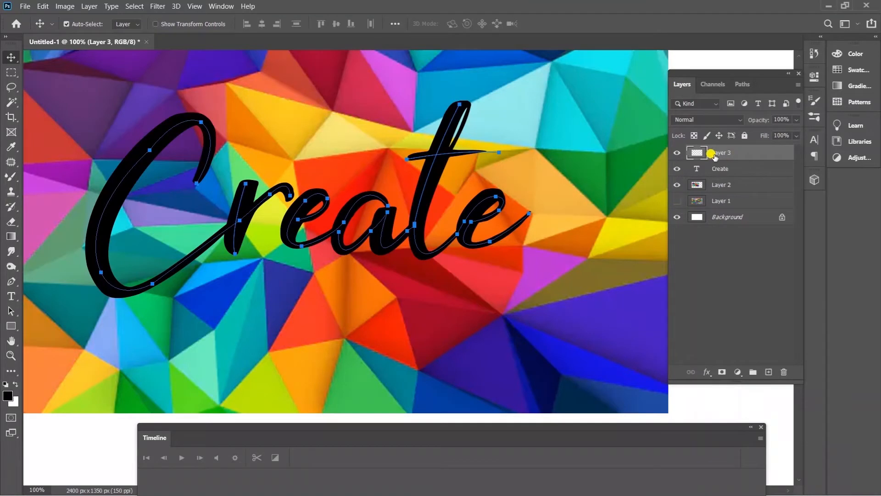
pyautogui.click(675, 169)
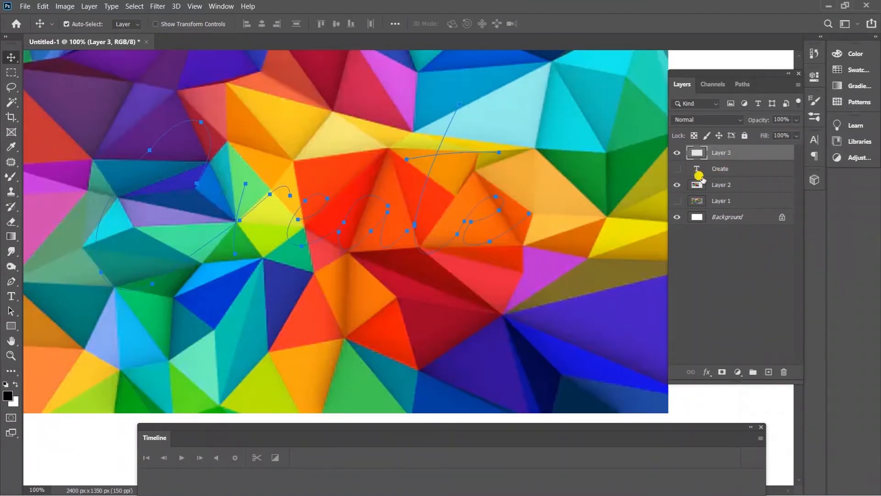
# Try stroking the saved path on Layer 3 with the Smudge tool and Simulate Pressure, and undo the stroke
pyautogui.click(11, 281)
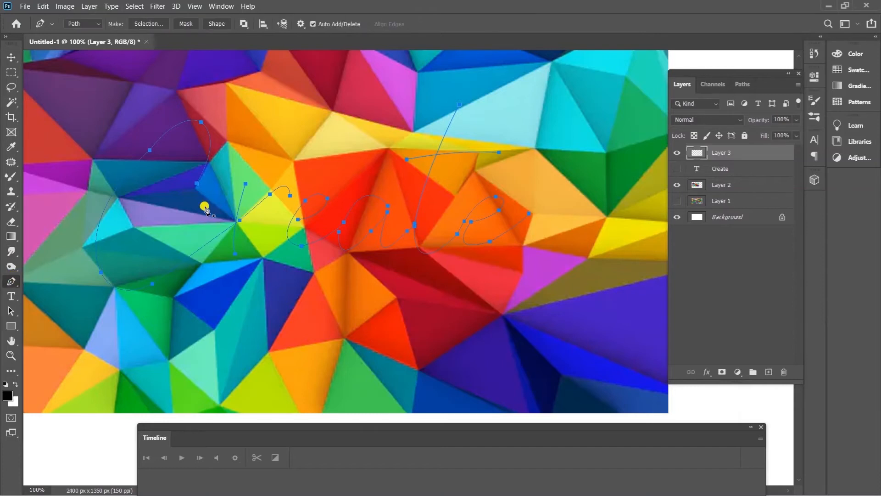
pyautogui.rightClick(241, 223)
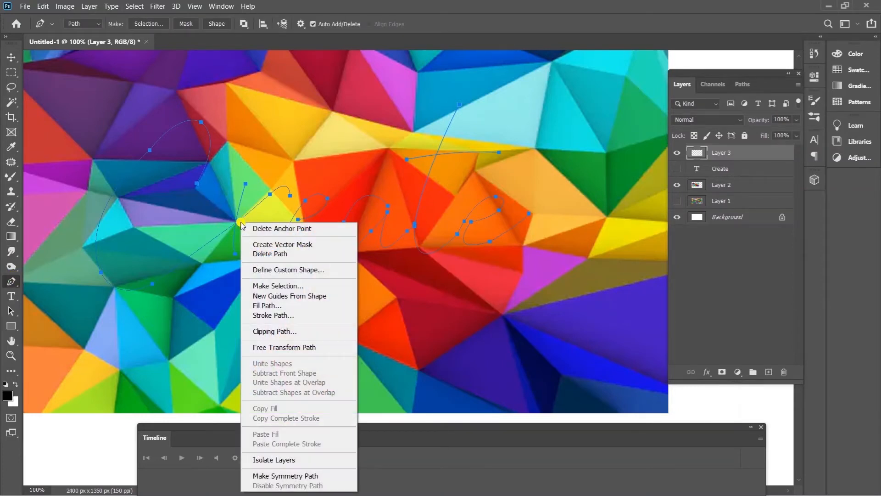
pyautogui.click(276, 314)
pyautogui.click(432, 154)
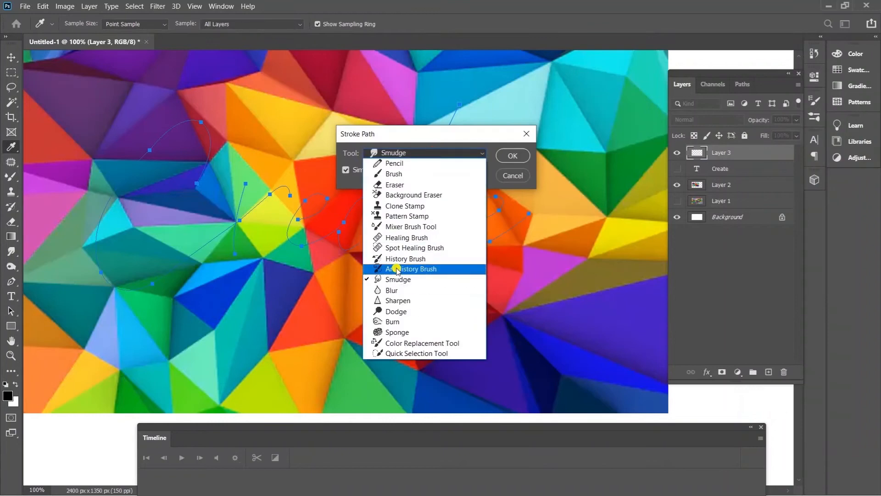
pyautogui.click(404, 274)
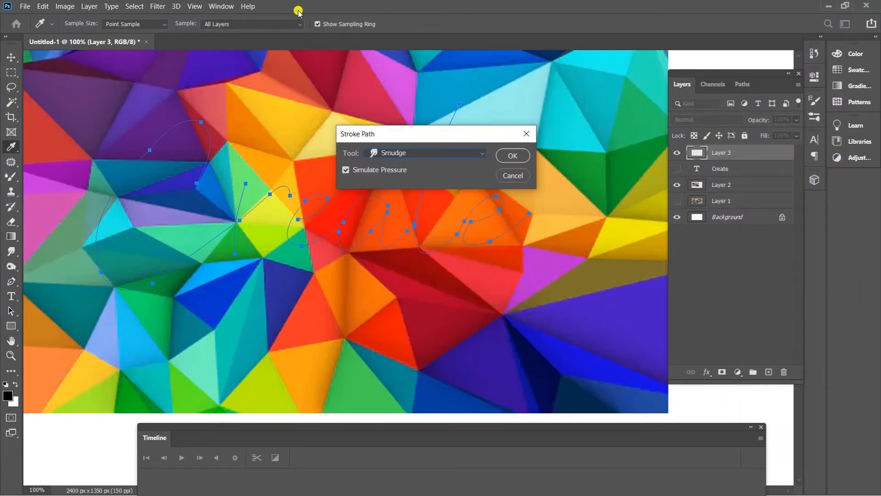
pyautogui.click(512, 155)
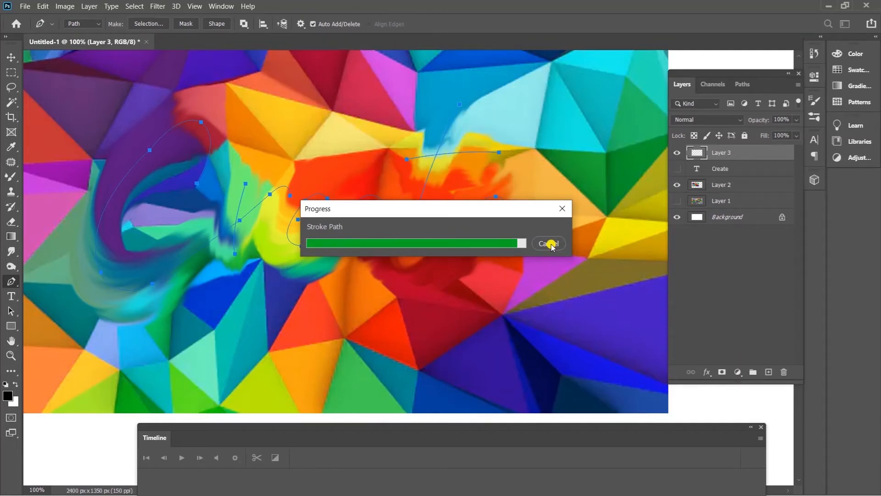
pyautogui.hotkey('ctrl', 'z')
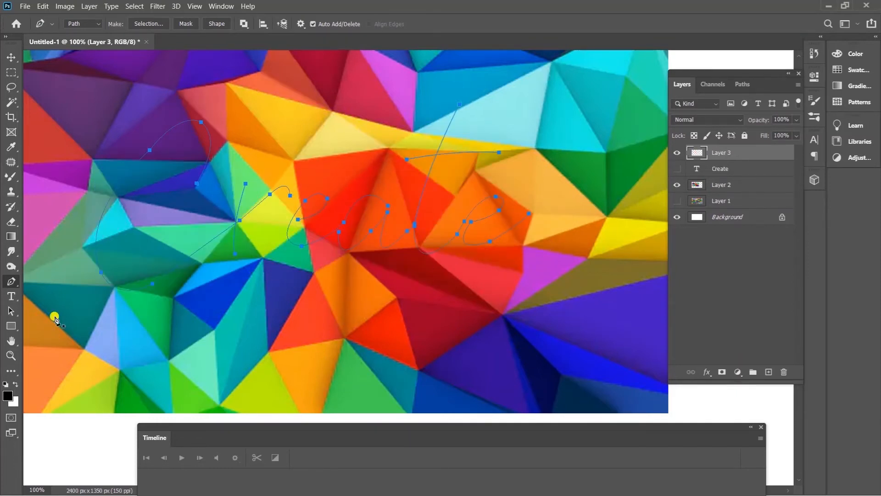
# Set the Smudge tool's brush size to 44 px
pyautogui.click(11, 252)
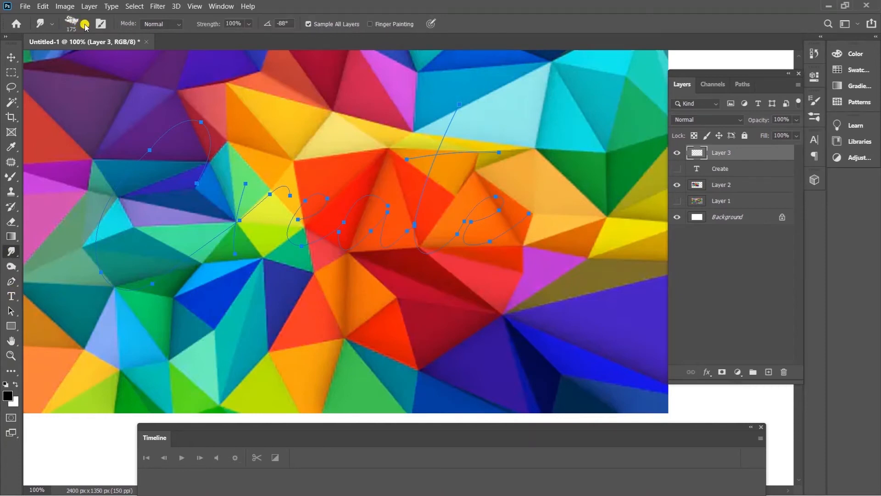
pyautogui.click(83, 24)
pyautogui.click(109, 43)
pyautogui.moveTo(80, 64); pyautogui.dragTo(79, 62)
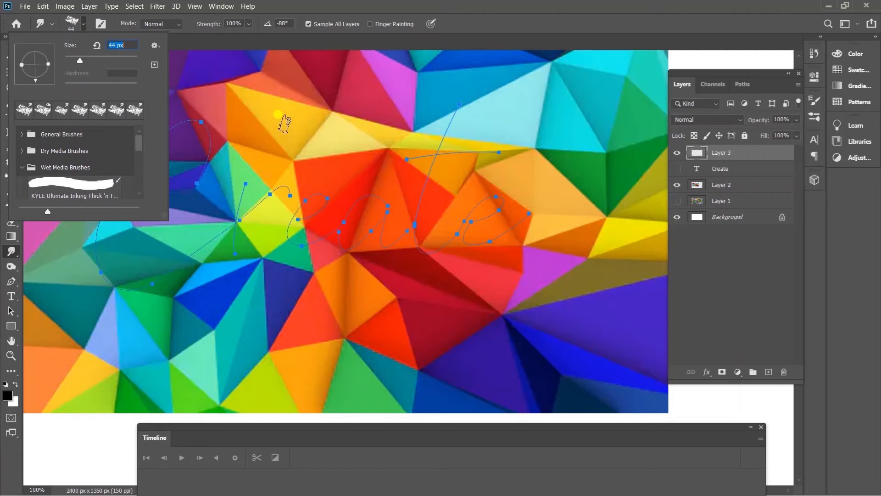
pyautogui.press('Return')
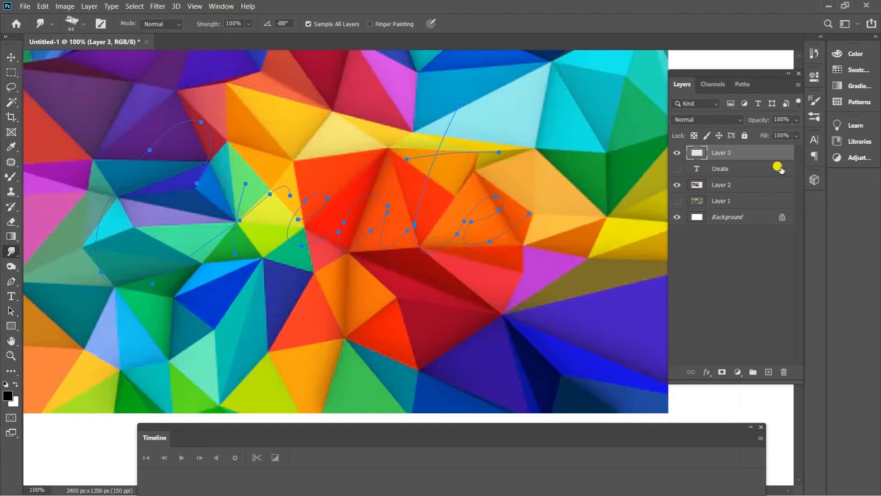
# Stroke the path on Layer 3 with the Smudge tool, keeping Simulate Pressure enabled
pyautogui.click(11, 281)
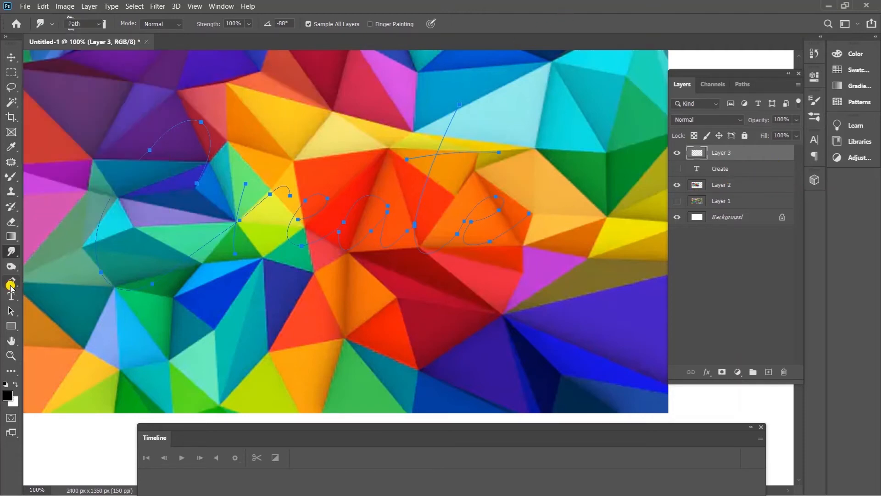
pyautogui.rightClick(271, 196)
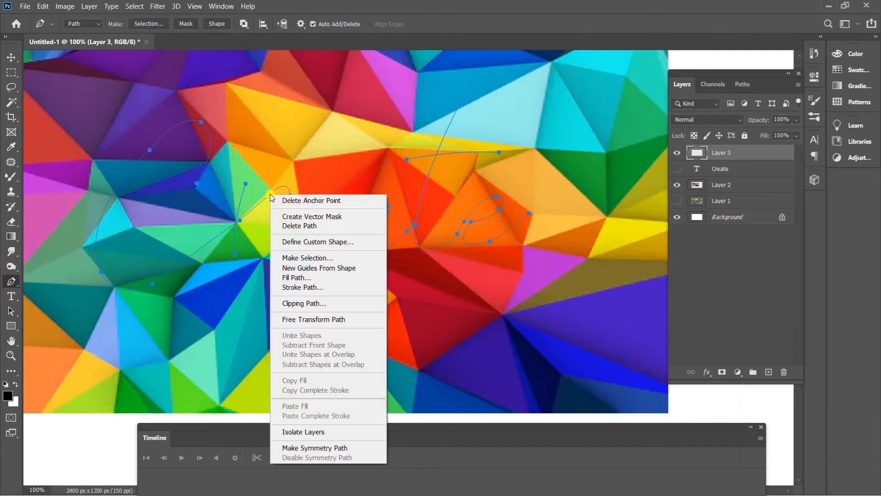
pyautogui.click(314, 288)
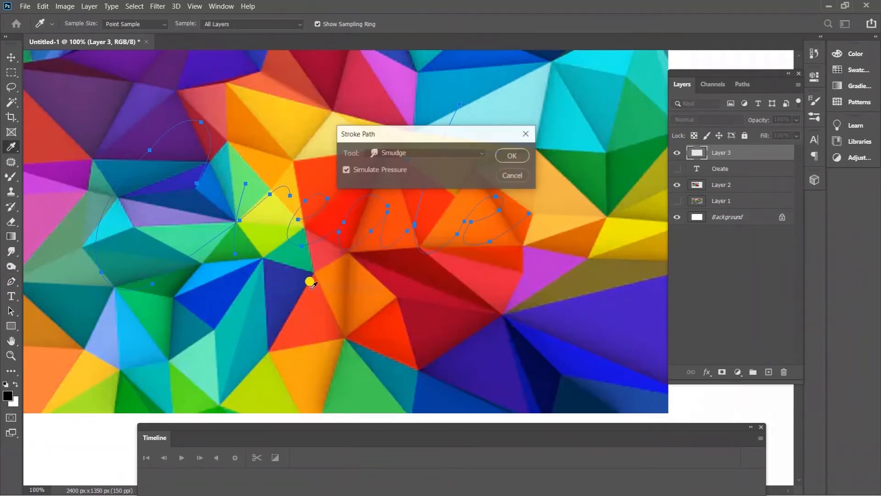
pyautogui.click(425, 152)
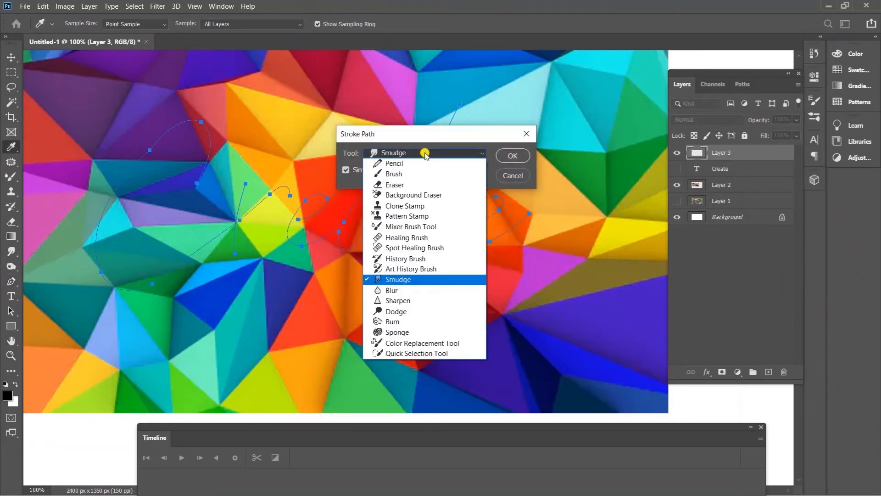
pyautogui.click(393, 276)
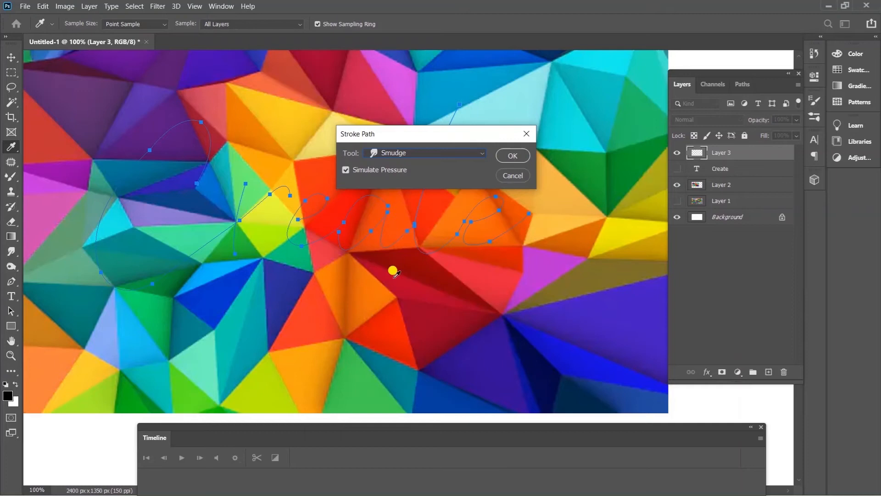
pyautogui.click(514, 156)
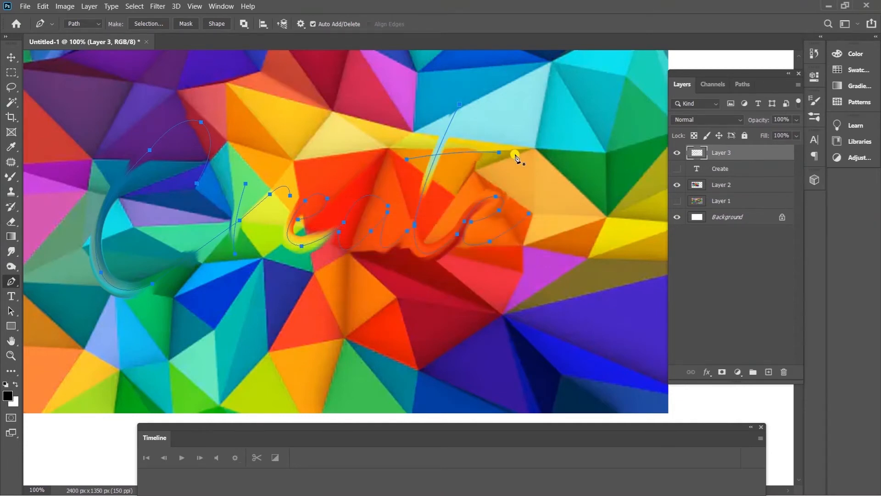
# Deselect the saved path and hide Layer 2 to isolate the smudged lettering on the white background
pyautogui.click(11, 57)
pyautogui.click(742, 84)
pyautogui.click(740, 147)
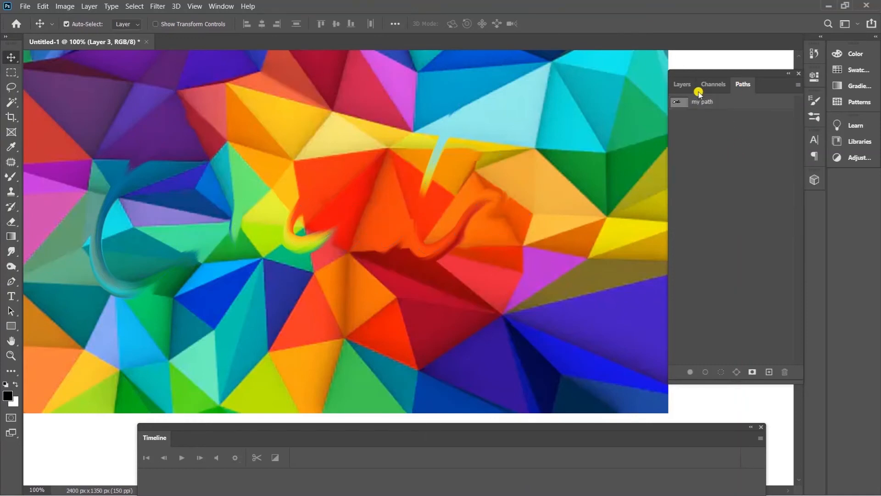
pyautogui.click(682, 84)
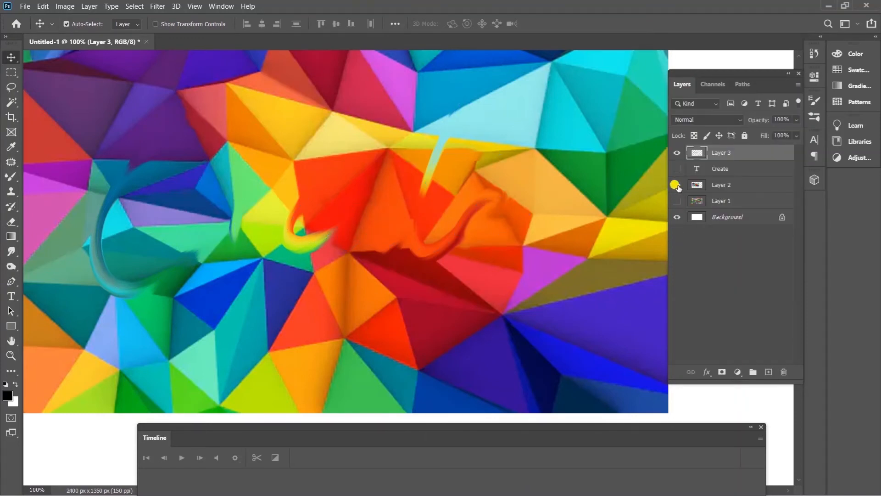
pyautogui.click(676, 184)
# Examine the smudged lettering alone, and compare it with the original Create text by showing that layer briefly
pyautogui.press('Tab')
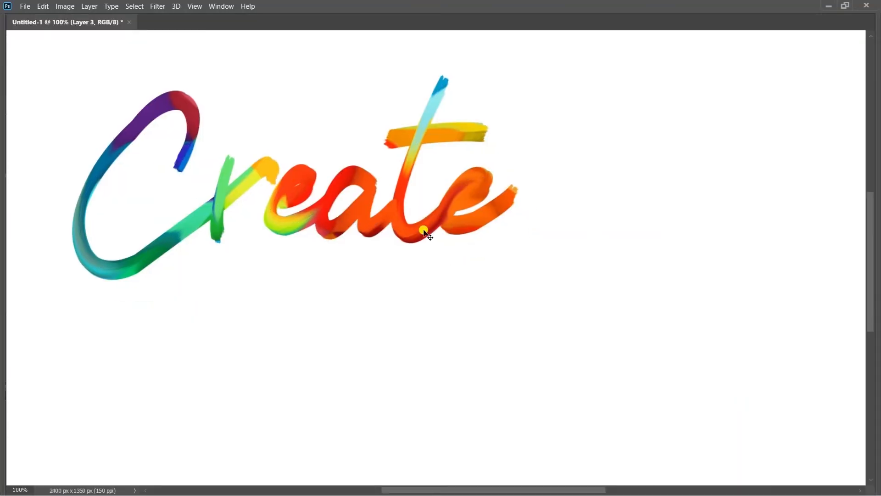
pyautogui.press('Tab')
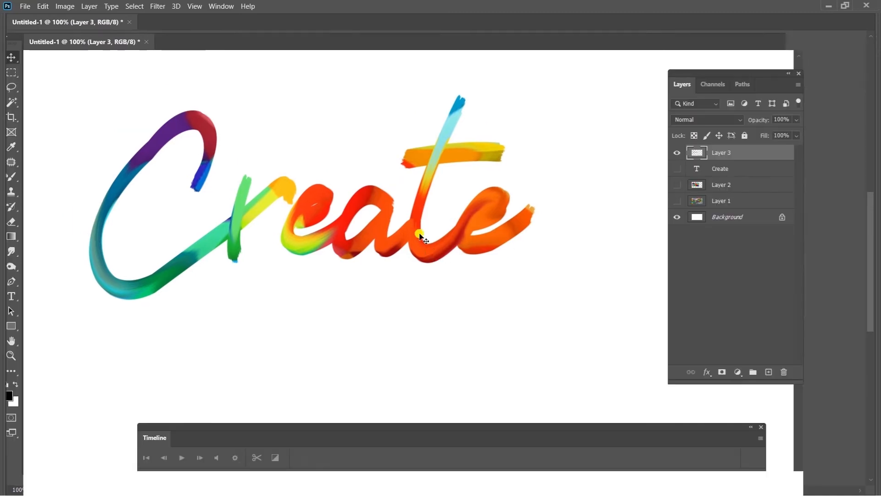
pyautogui.click(677, 169)
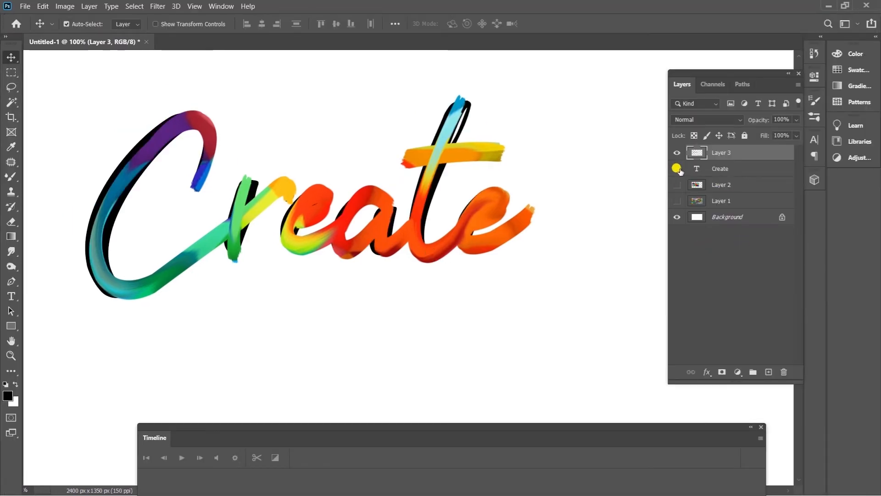
pyautogui.click(677, 168)
# Scale down the smudged Layer 3 lettering and place it in the right part of the canvas
pyautogui.press('Tab')
pyautogui.moveTo(365, 222); pyautogui.dragTo(685, 256)
pyautogui.hotkey('ctrl', 't')
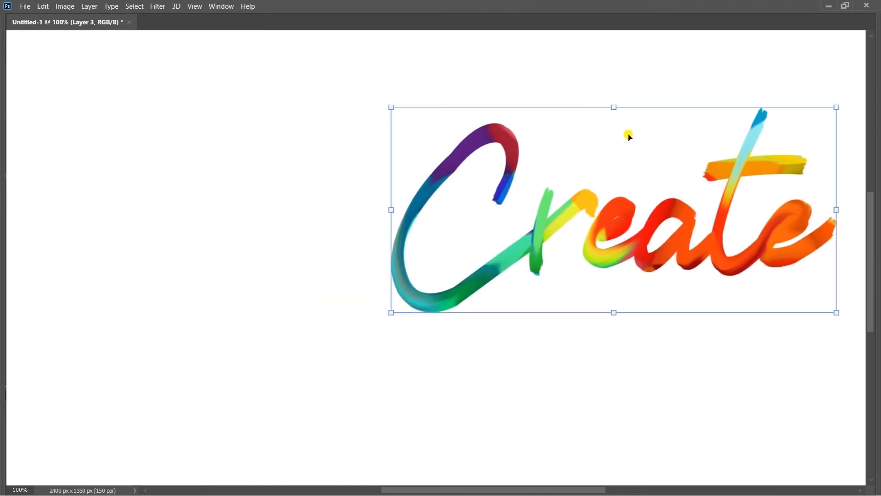
pyautogui.hotkey('ctrl', '-')
pyautogui.moveTo(530, 165); pyautogui.dragTo(538, 197)
pyautogui.moveTo(654, 256); pyautogui.dragTo(777, 201)
pyautogui.press('Return')
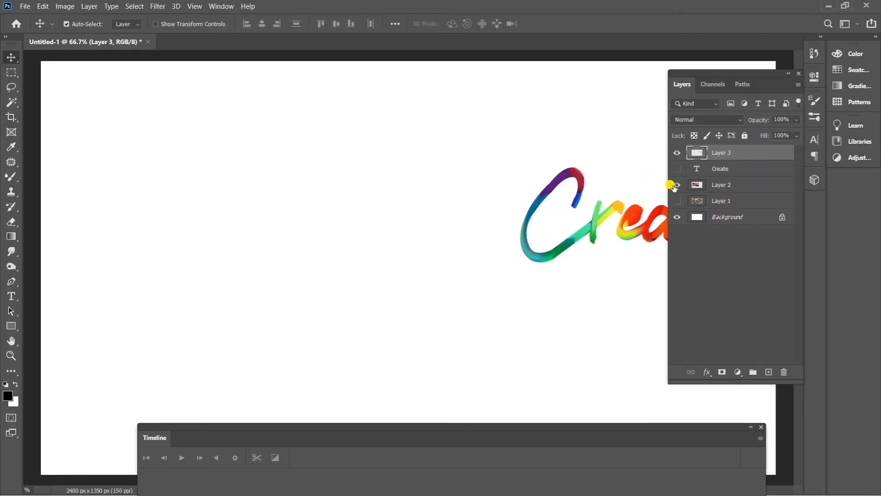
# Show Layer 2 and the Create text, and place the image in the left part of the canvas with the text over it
pyautogui.click(677, 184)
pyautogui.moveTo(415, 257); pyautogui.dragTo(359, 287)
pyautogui.click(763, 430)
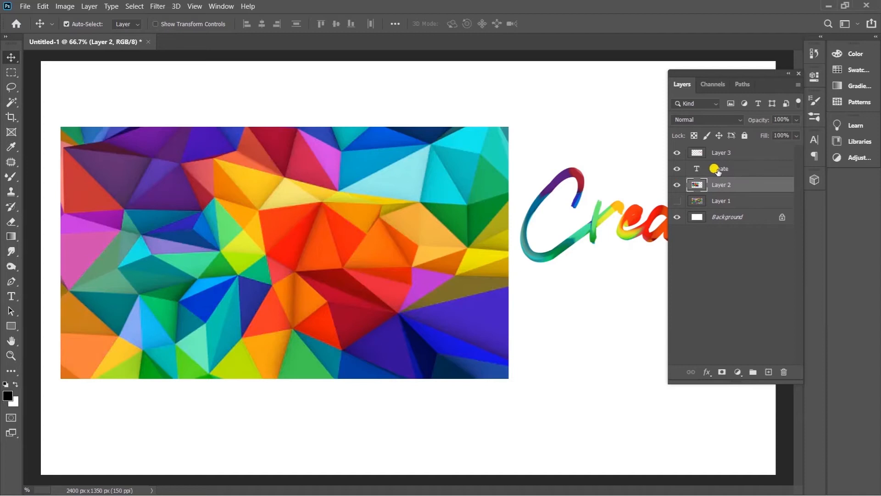
pyautogui.moveTo(396, 248); pyautogui.dragTo(378, 258)
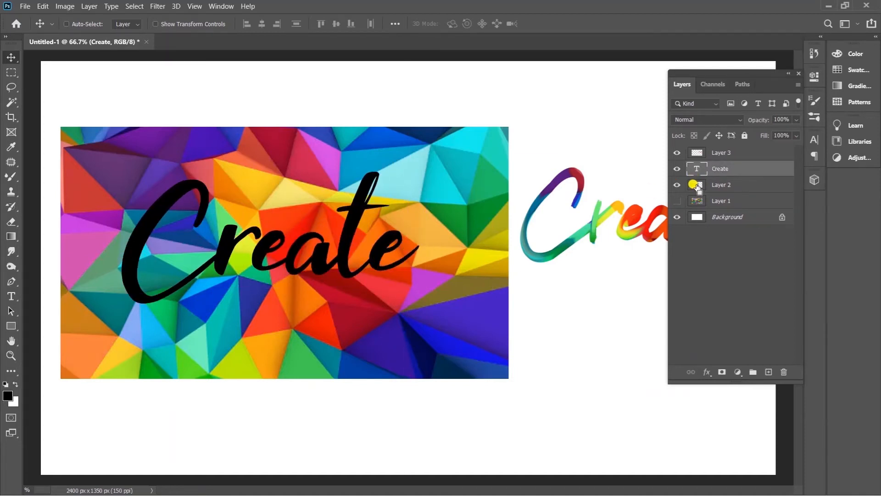
# Load the Create text outline as a selection, hide the text layer and add a new layer above Layer 2
pyautogui.moveTo(697, 187); pyautogui.dragTo(697, 169)
pyautogui.keyDown('ctrl'); pyautogui.click(697, 169); pyautogui.keyUp('ctrl')
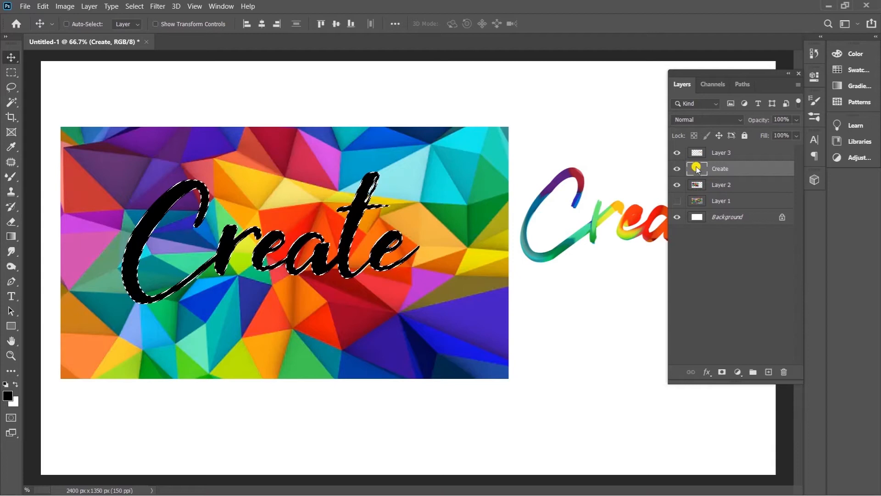
pyautogui.click(718, 185)
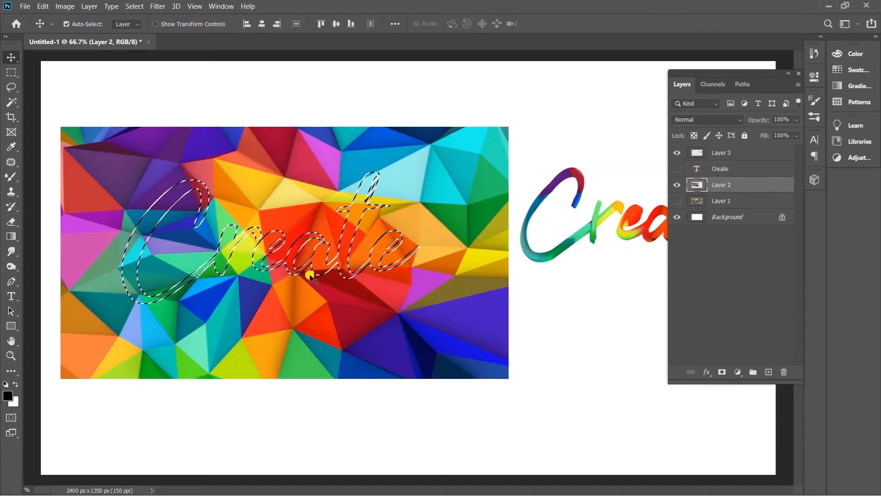
pyautogui.click(11, 252)
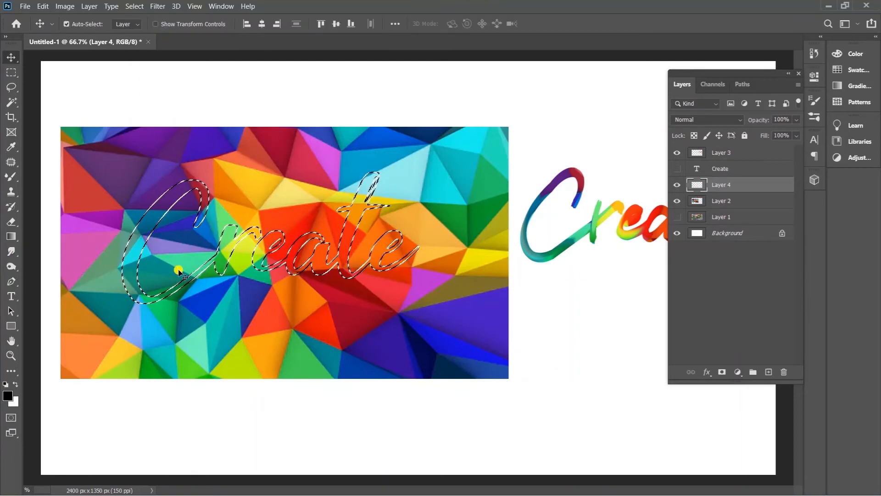
# Smudge the image colours inside the selection on Layer 4, working from the C across to the t
pyautogui.click(9, 254)
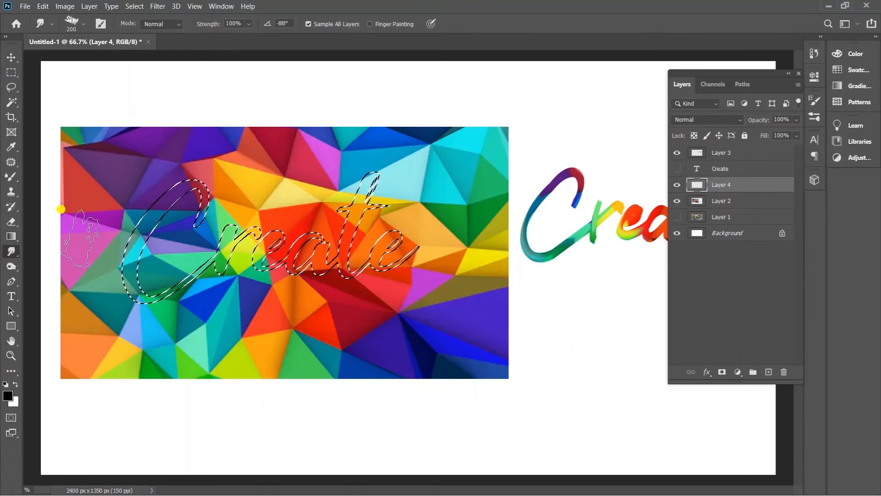
pyautogui.moveTo(177, 197); pyautogui.dragTo(173, 154)
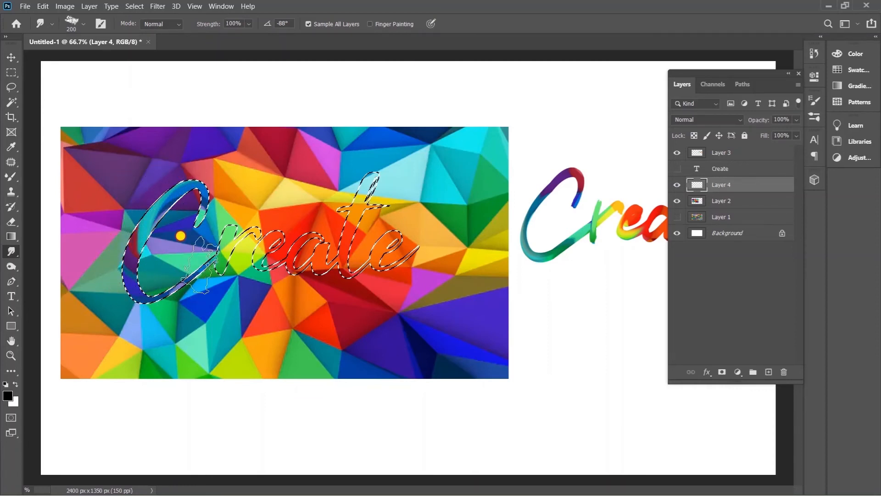
pyautogui.moveTo(206, 221)
pyautogui.mouseDown()
pyautogui.moveTo(230, 228)
pyautogui.moveTo(254, 175)
pyautogui.moveTo(268, 191)
pyautogui.mouseUp()
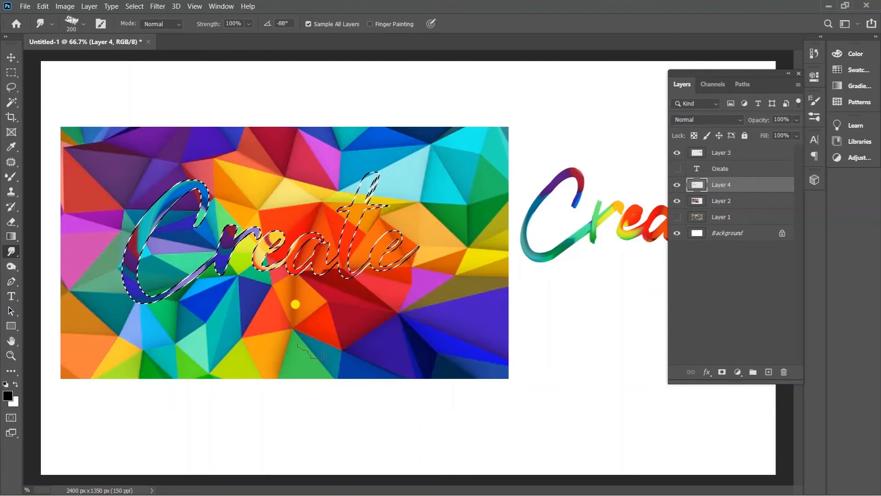
pyautogui.moveTo(312, 259)
pyautogui.mouseDown()
pyautogui.moveTo(387, 82)
pyautogui.moveTo(274, 202)
pyautogui.mouseUp()
pyautogui.moveTo(340, 178)
pyautogui.mouseDown()
pyautogui.moveTo(430, 158)
pyautogui.moveTo(375, 198)
pyautogui.mouseUp()
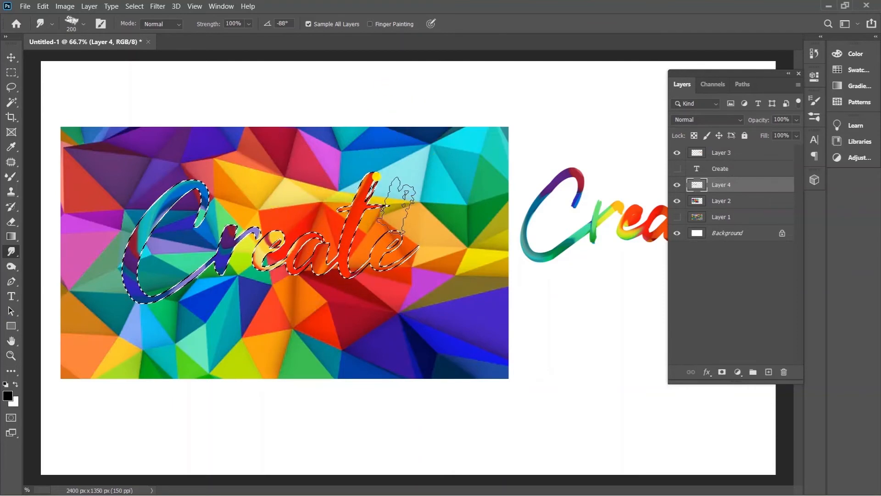
# Set the Smudge brush angle to 5° and undo the last smudging on Layer 4
pyautogui.click(83, 23)
pyautogui.moveTo(48, 68); pyautogui.dragTo(57, 62)
pyautogui.click(377, 186)
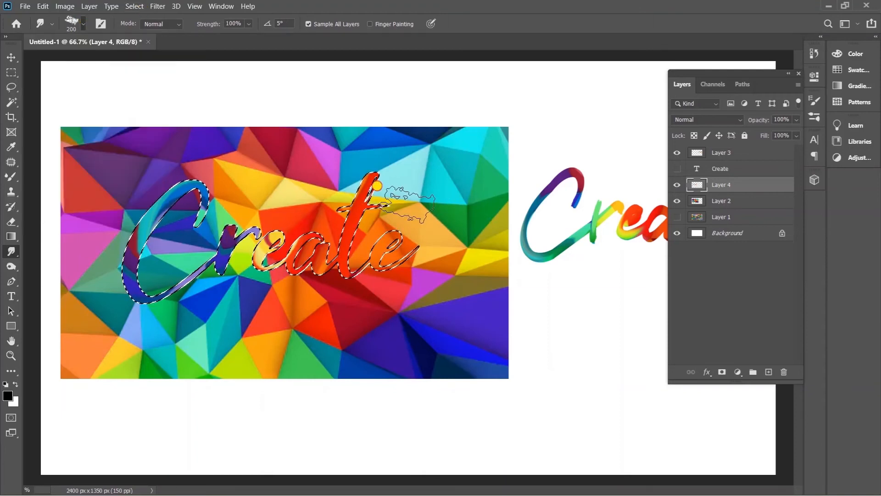
pyautogui.hotkey('ctrl', 'z')
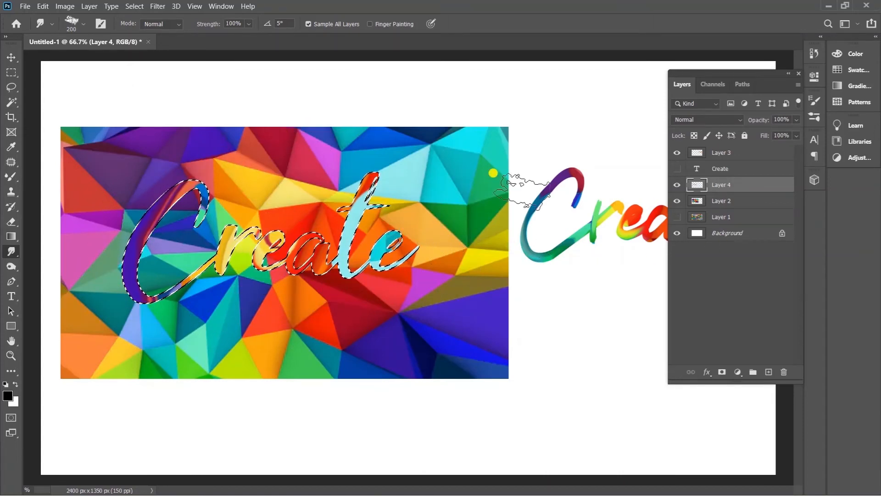
# Hide Layer 2 and clear the text selection to show both smudged words on white
pyautogui.click(677, 201)
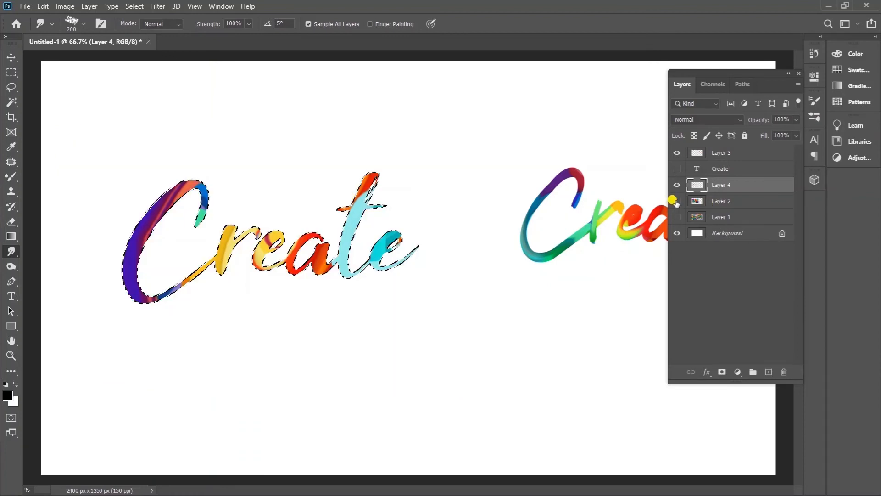
pyautogui.hotkey('ctrl', 'd')
pyautogui.press('Tab')
# Stack the two smudged words on the canvas, with the Layer 3 word above the larger Layer 4 word
pyautogui.press('v')
pyautogui.moveTo(419, 247); pyautogui.dragTo(751, 331)
pyautogui.keyDown('shift'); pyautogui.click(749, 224); pyautogui.keyUp('shift')
pyautogui.moveTo(749, 225); pyautogui.dragTo(466, 187)
pyautogui.rightClick(473, 215)
pyautogui.click(482, 219)
pyautogui.moveTo(461, 268); pyautogui.dragTo(485, 253)
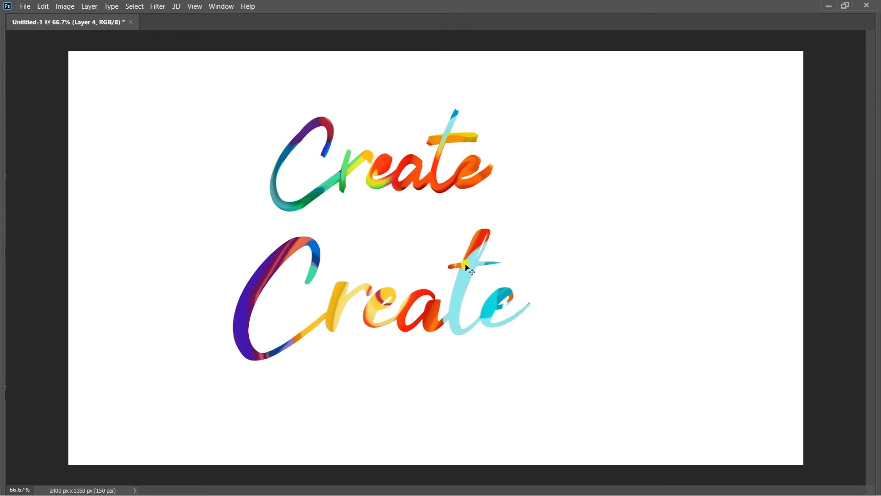
# Show Layer 2 without Layers 3 and 4, move its image to the middle of the canvas, and hide it again
pyautogui.press('Tab')
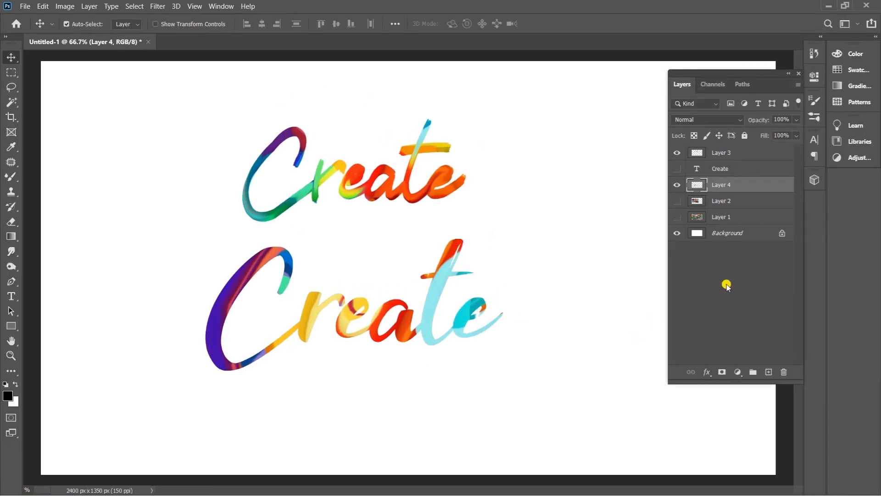
pyautogui.click(677, 201)
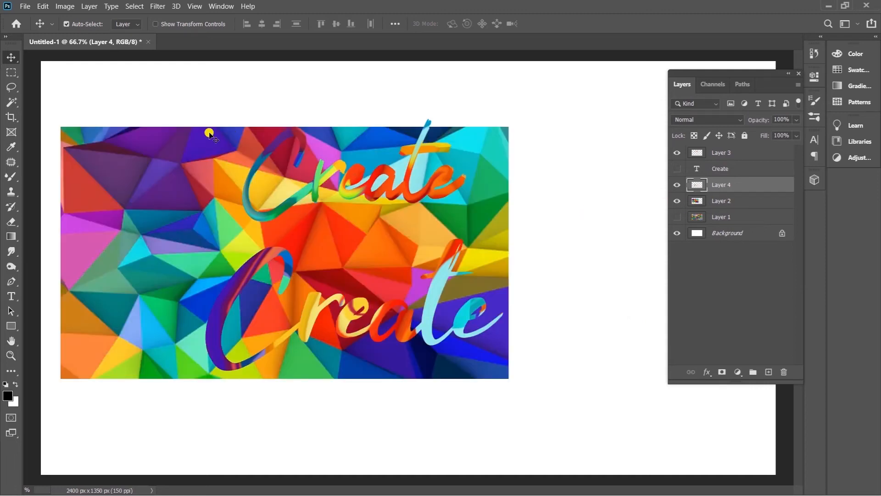
pyautogui.click(677, 184)
pyautogui.click(677, 153)
pyautogui.moveTo(327, 228); pyautogui.dragTo(429, 238)
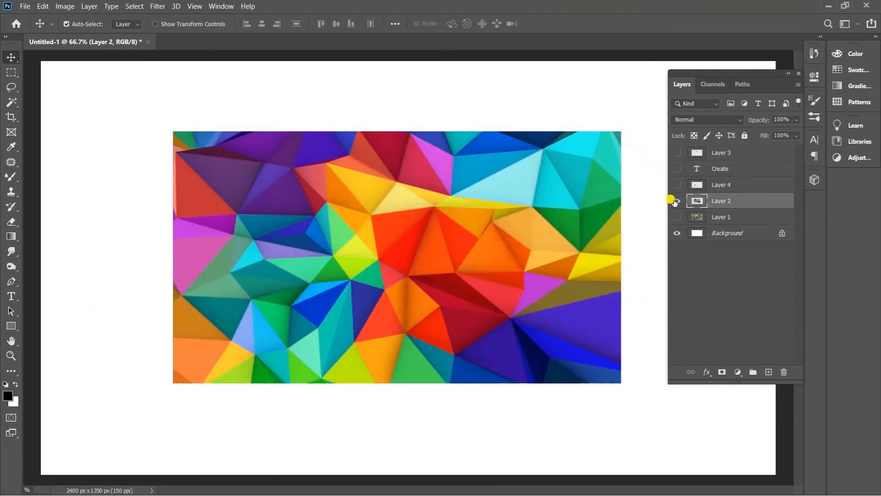
pyautogui.click(678, 201)
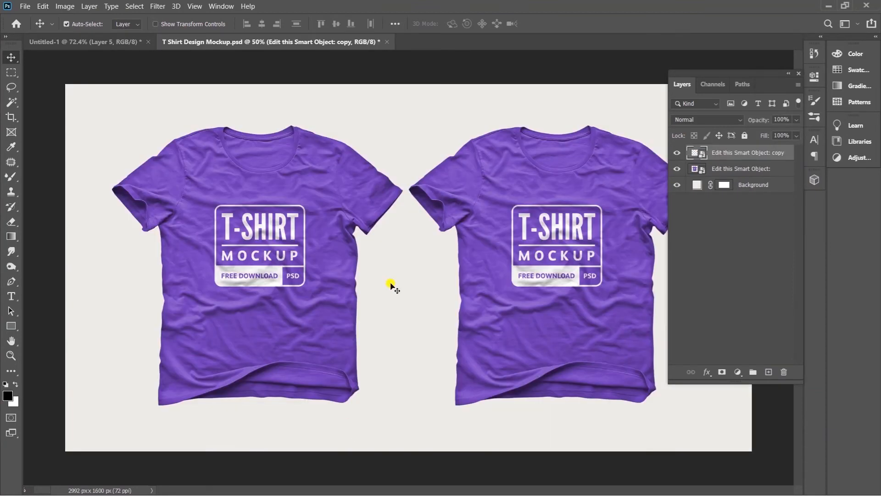
# Select the left shirt's smart object in the T-shirt mockup and return to the Untitled-1 document
pyautogui.click(252, 227)
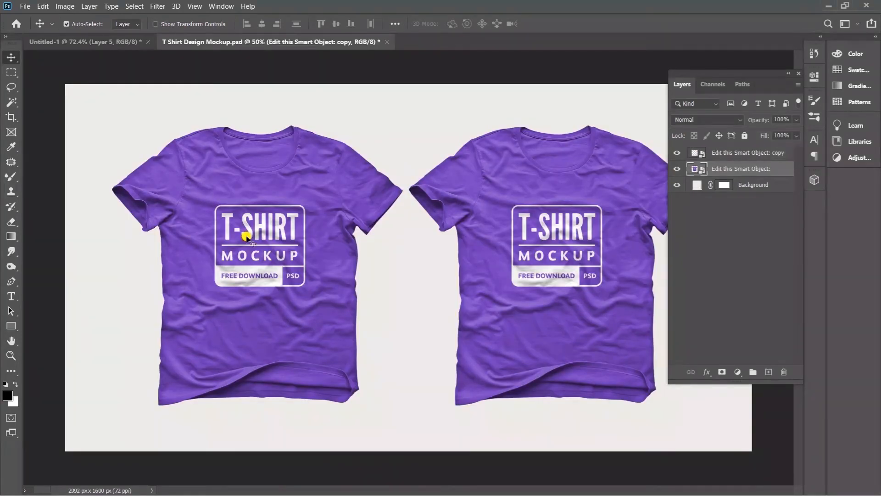
pyautogui.click(119, 42)
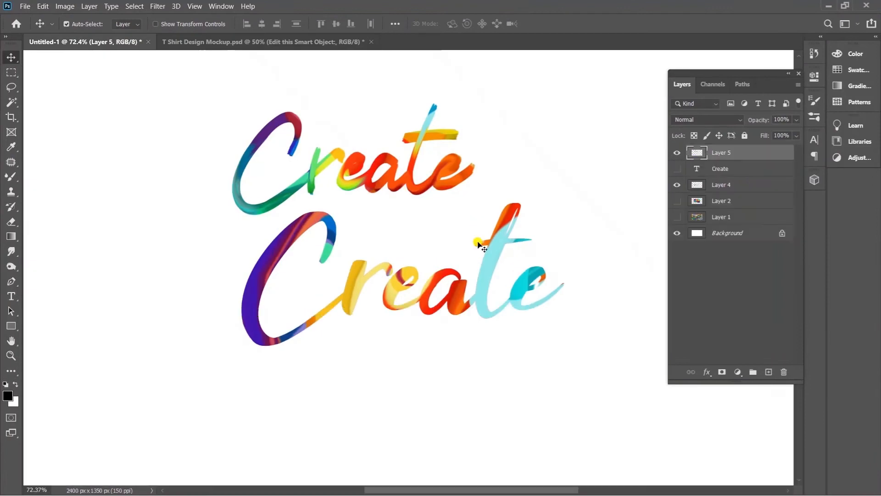
# Copy the lower Create word from Layer 4 and open the left shirt's nested design smart object in the T-shirt mockup
pyautogui.click(487, 274)
pyautogui.moveTo(483, 260); pyautogui.dragTo(305, 58)
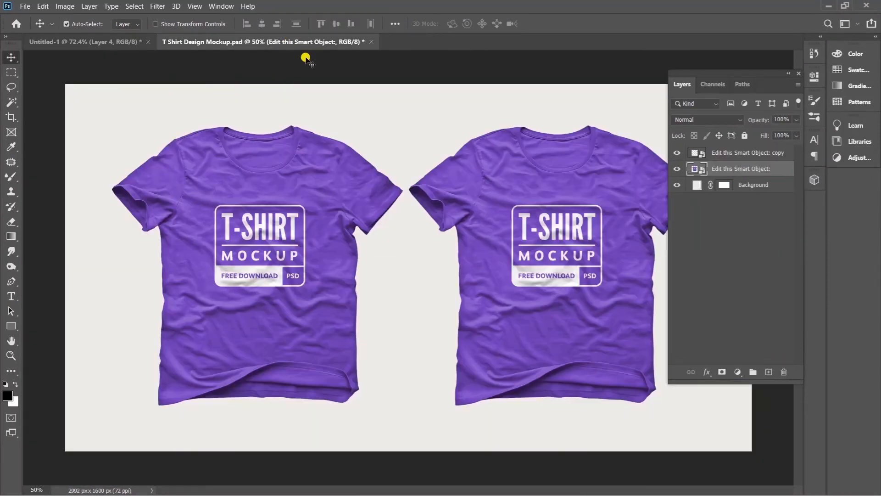
pyautogui.doubleClick(697, 169)
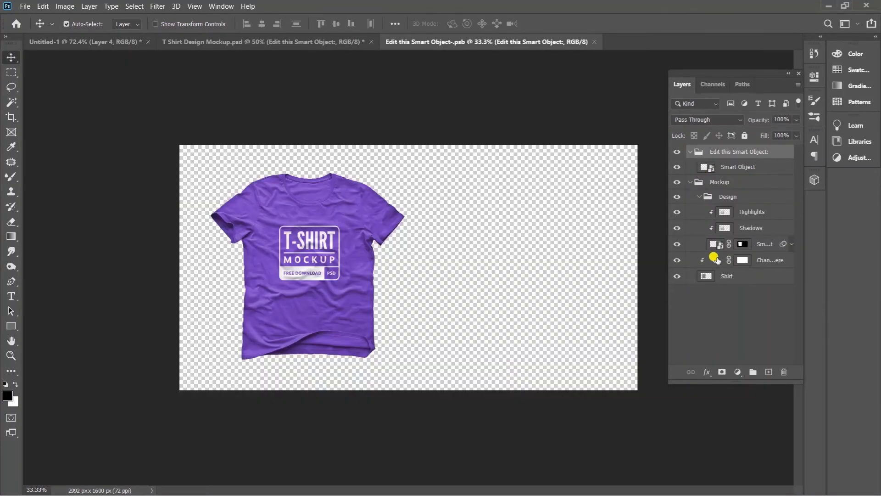
pyautogui.doubleClick(716, 244)
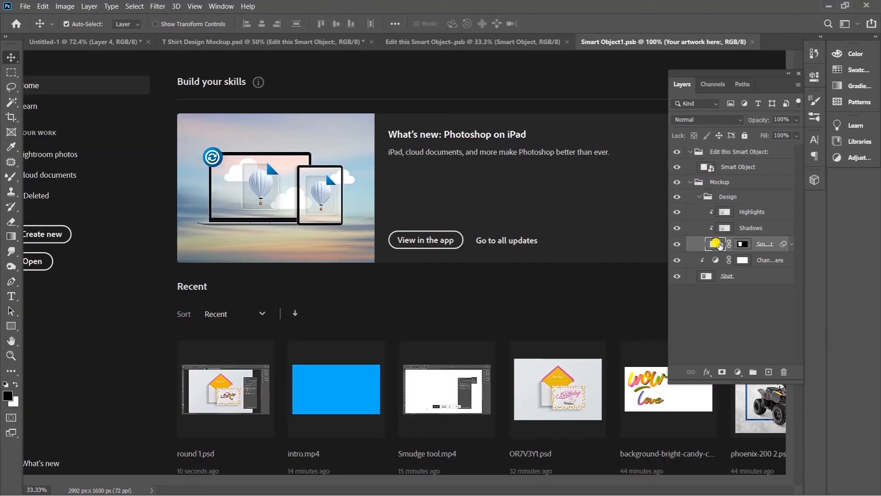
# Hide the placeholder artwork group, paste the copied Create word, and bring its layer above the group
pyautogui.click(677, 171)
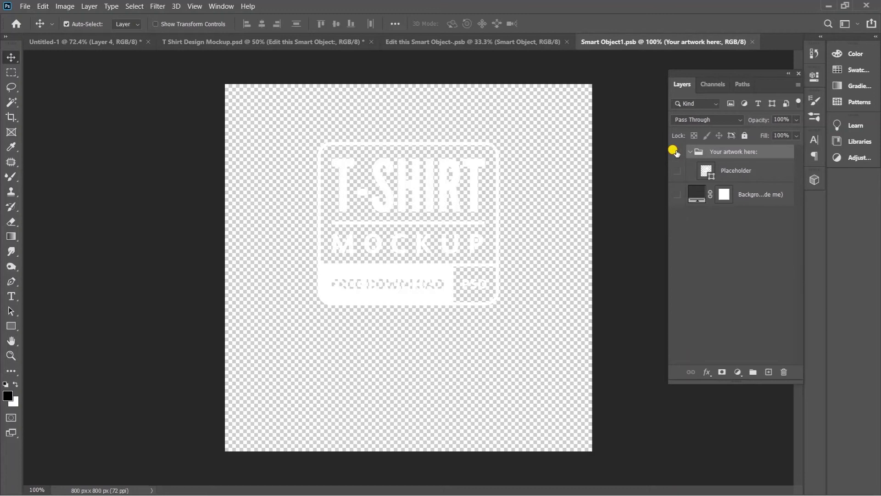
pyautogui.click(677, 152)
pyautogui.hotkey('ctrl', 'v')
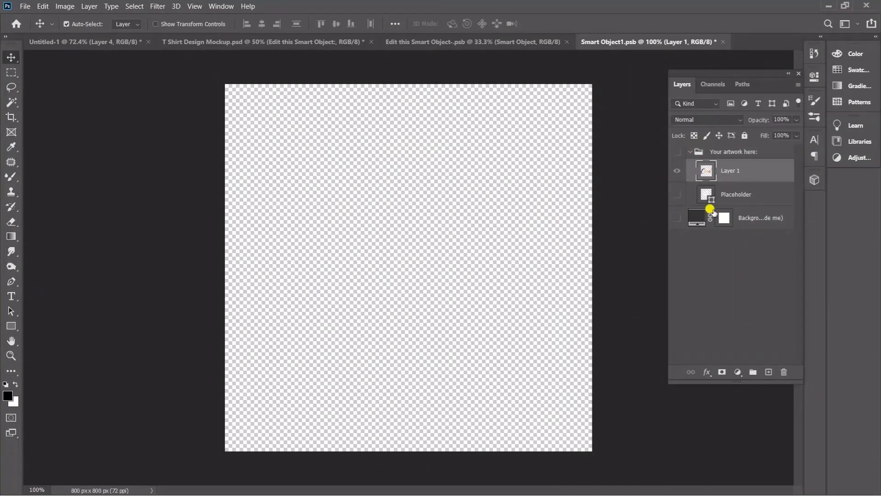
pyautogui.hotkey('ctrl', ']')
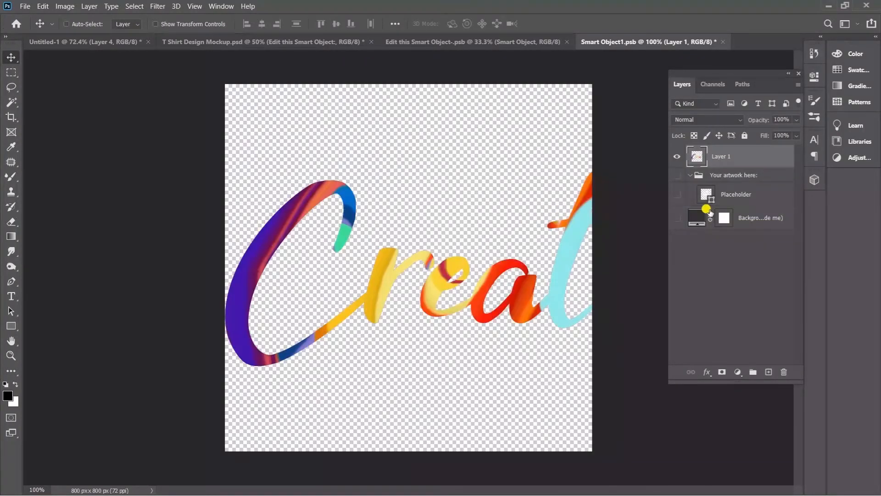
# Scale the pasted word to about 71.7%, place it within the canvas, then save and close the design smart object
pyautogui.hotkey('ctrl', 't')
pyautogui.moveTo(464, 167); pyautogui.dragTo(462, 220)
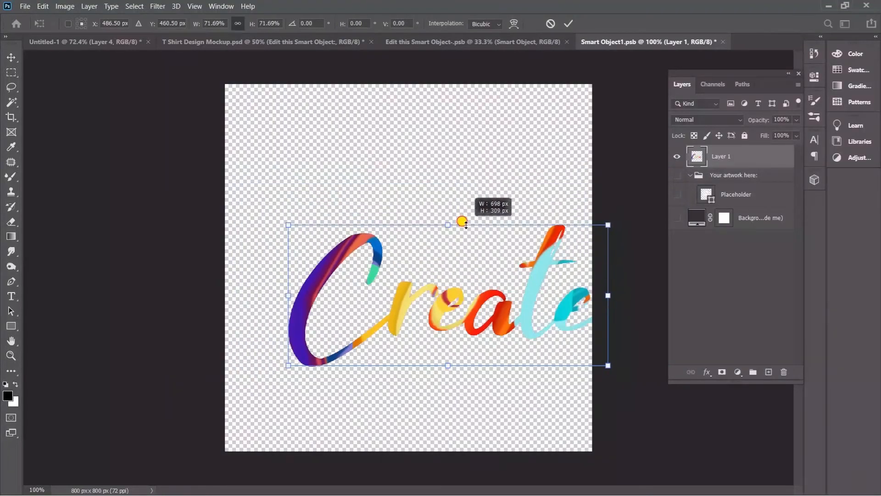
pyautogui.moveTo(585, 315); pyautogui.dragTo(543, 278)
pyautogui.press('Return')
pyautogui.hotkey('ctrl', 's')
pyautogui.hotkey('ctrl', 'w')
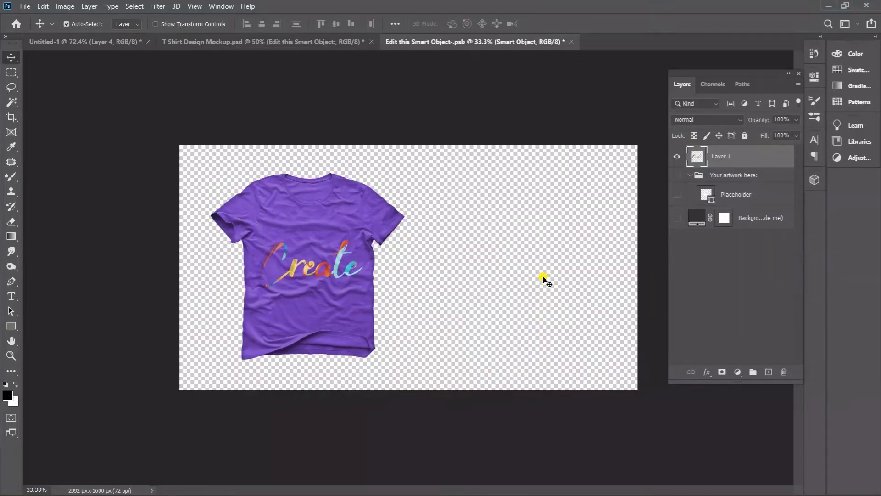
# Move the Create design higher on the left shirt's chest with Free Transform
pyautogui.press('z')
pyautogui.moveTo(286, 270); pyautogui.dragTo(302, 281)
pyautogui.press('v')
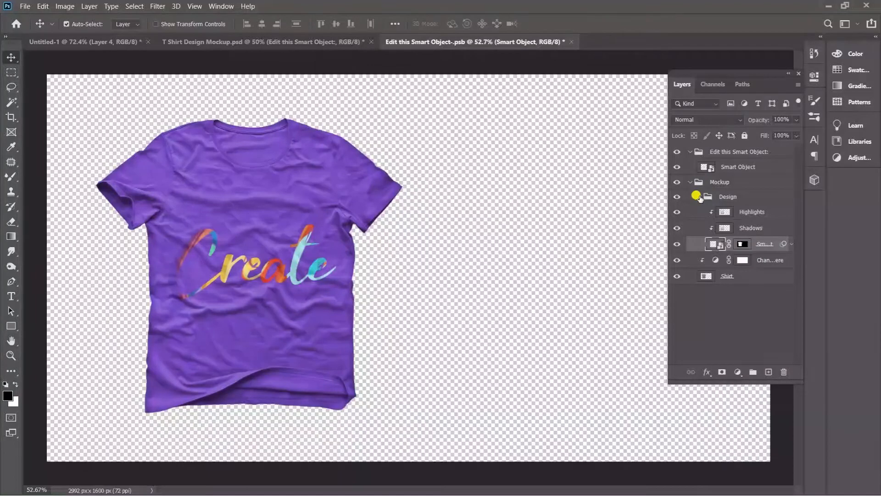
pyautogui.hotkey('ctrl', 't')
pyautogui.click(486, 207)
pyautogui.moveTo(285, 278); pyautogui.dragTo(286, 252)
pyautogui.press('Return')
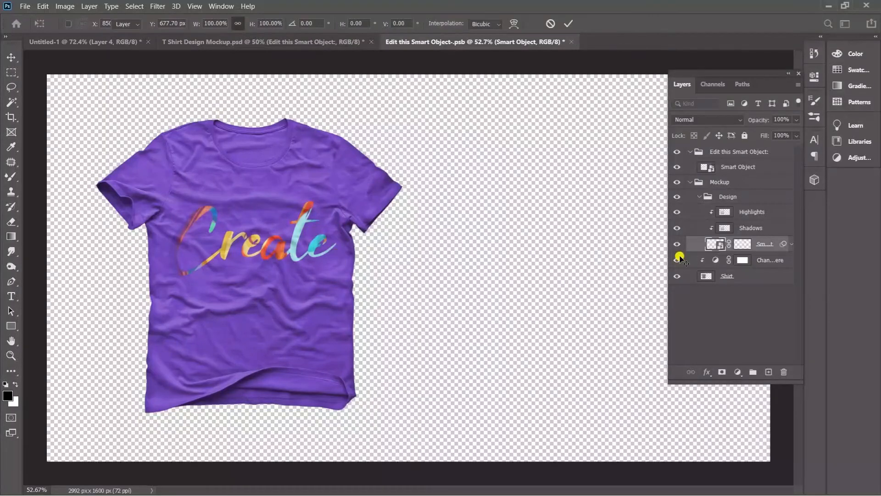
# Reopen the left shirt's design smart object, scale the Create word down slightly, and move it up on its canvas
pyautogui.doubleClick(724, 244)
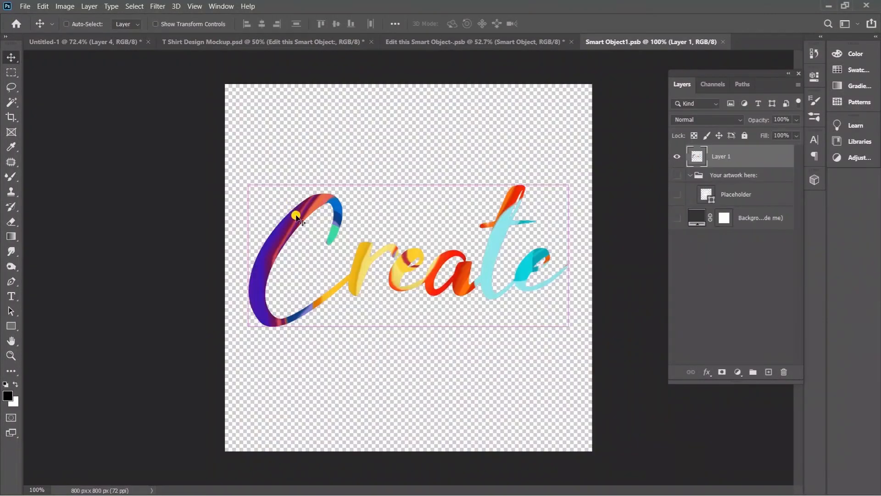
pyautogui.moveTo(405, 184); pyautogui.dragTo(407, 204)
pyautogui.moveTo(430, 257); pyautogui.dragTo(431, 206)
pyautogui.press('Return')
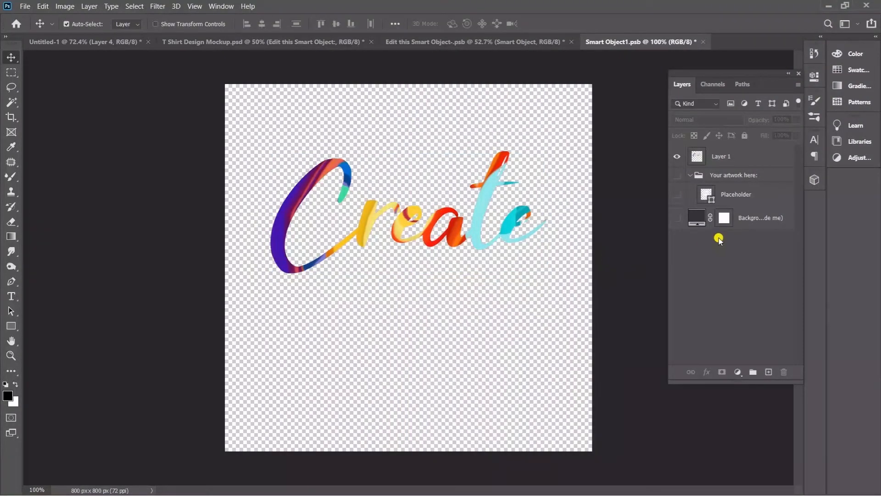
# Shift the hue of the Create word on Layer 1 with Hue/Saturation to give blue, orange-red, pink and green letters
pyautogui.click(727, 160)
pyautogui.hotkey('ctrl', 'u')
pyautogui.moveTo(667, 223); pyautogui.dragTo(644, 231)
pyautogui.click(797, 167)
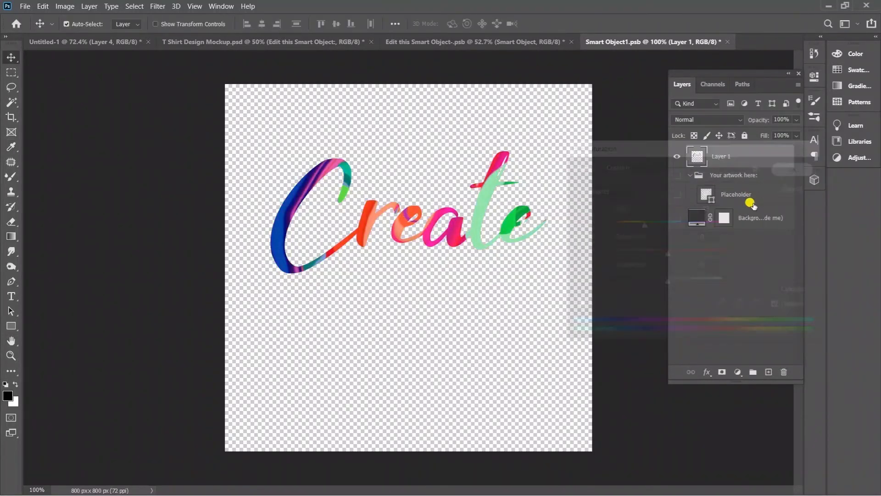
# Save and close both of the left shirt's smart objects to update the T-shirt mockup
pyautogui.hotkey('ctrl', 's')
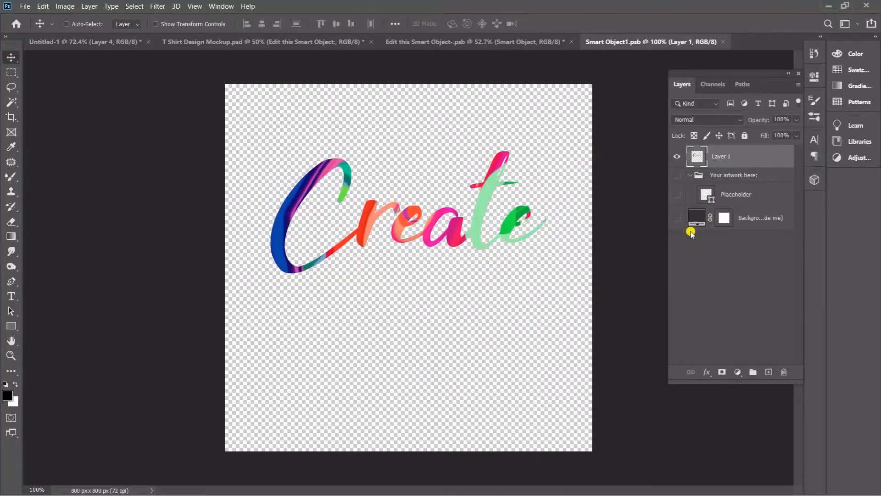
pyautogui.hotkey('ctrl', 'w')
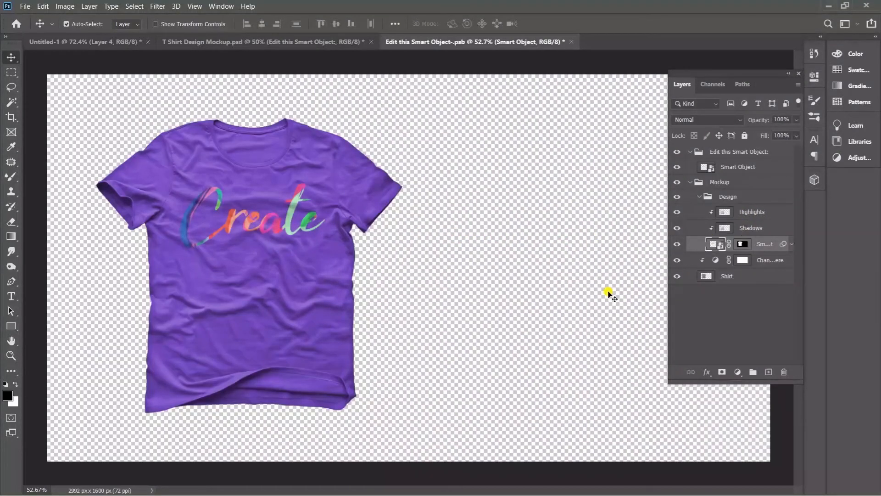
pyautogui.hotkey('ctrl', 'w')
pyautogui.click(409, 198)
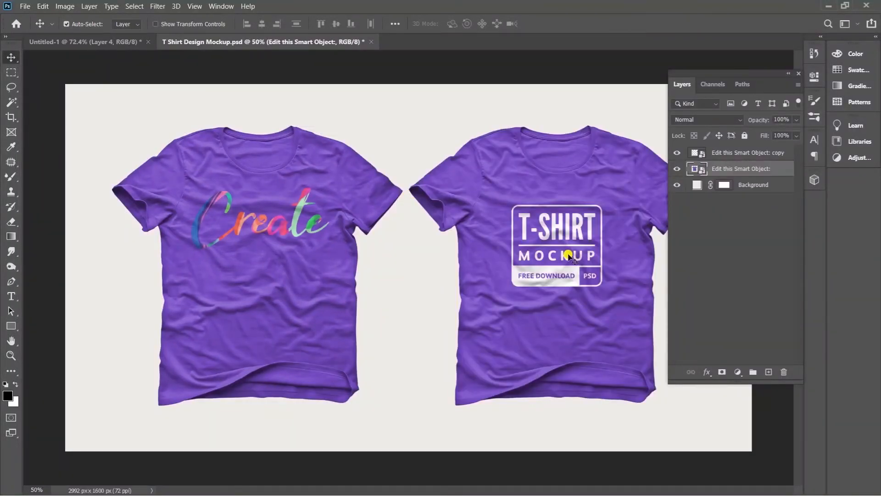
# Copy the Layer 5 word from Untitled-1 and open the right shirt's nested design smart object in the mockup
pyautogui.click(558, 273)
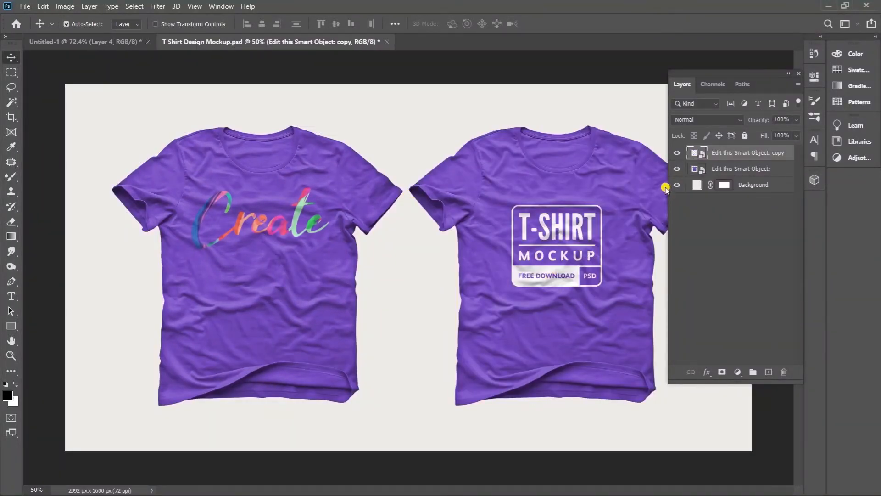
pyautogui.doubleClick(697, 153)
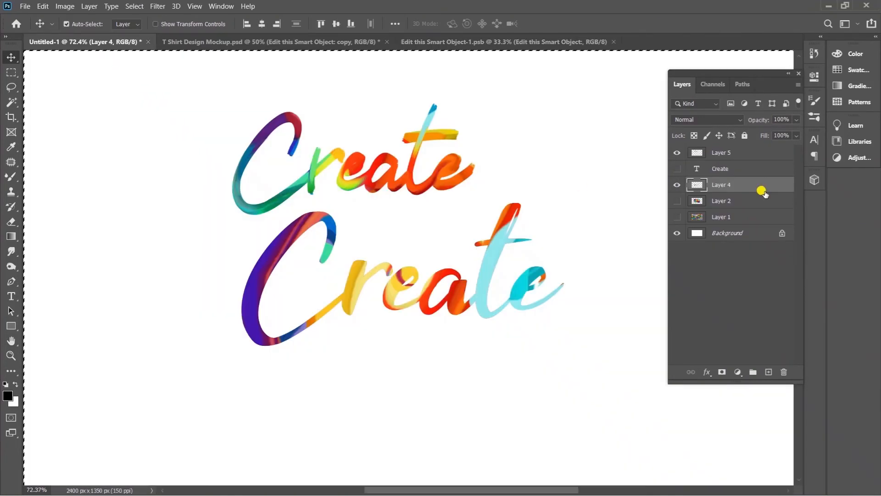
pyautogui.click(721, 153)
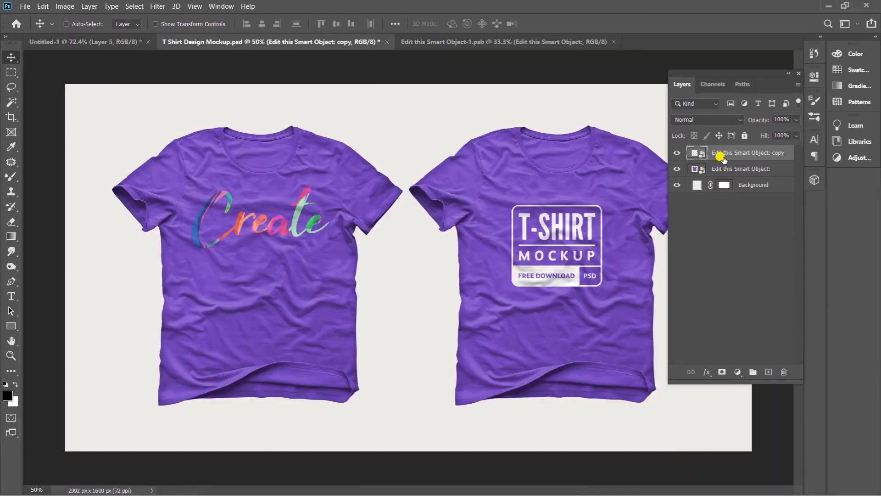
pyautogui.press('ctrl')
pyautogui.doubleClick(698, 153)
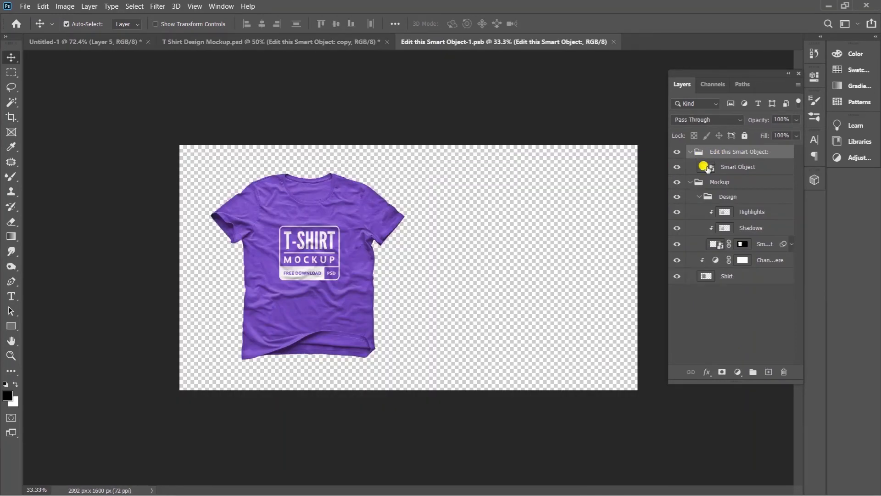
pyautogui.doubleClick(715, 244)
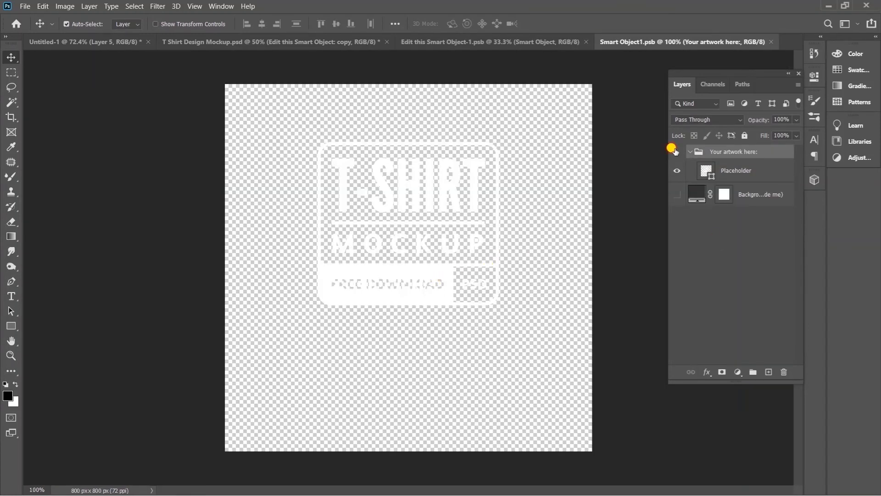
# Hide the right shirt's placeholder artwork group, paste the Layer 5 Create word, and bring its layer above the group
pyautogui.click(676, 152)
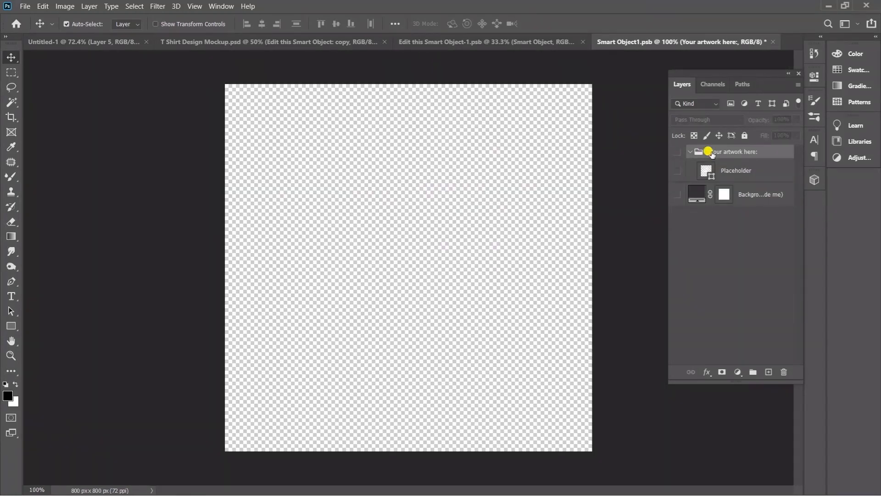
pyautogui.click(769, 372)
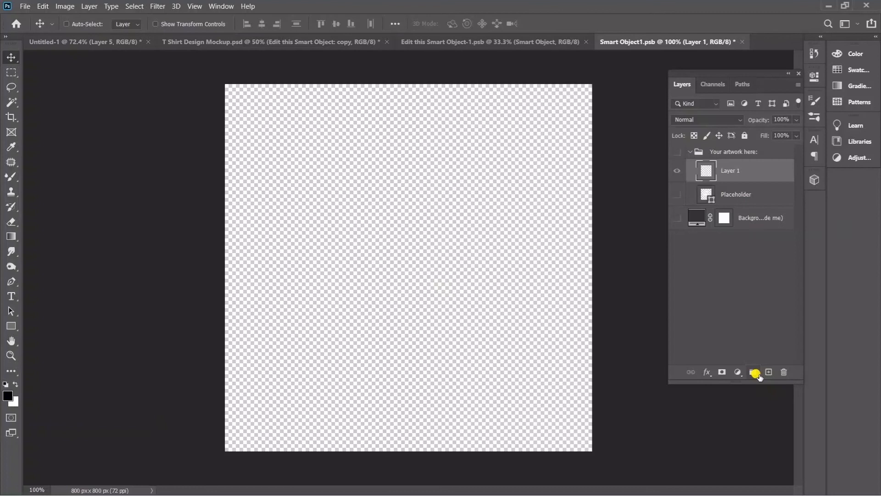
pyautogui.hotkey('ctrl', ']')
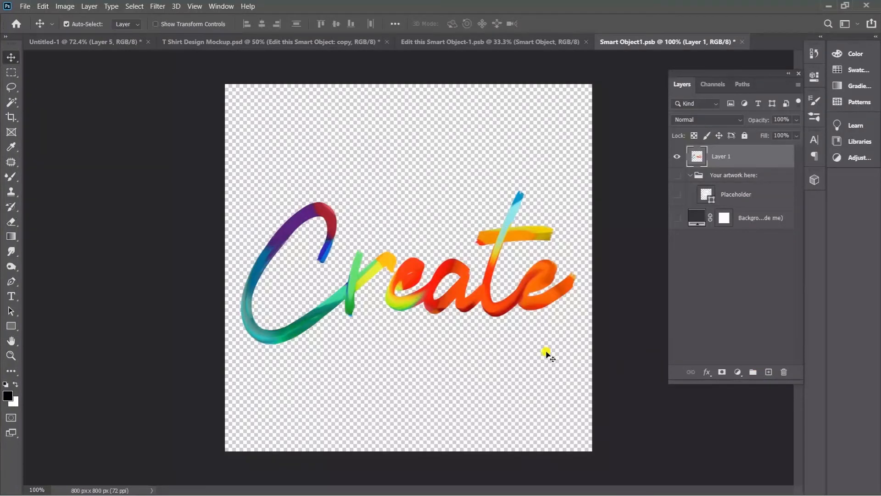
# Move the pasted word up, scale it to 81.01%, nudge it higher, then save and close the design smart object
pyautogui.moveTo(512, 311); pyautogui.dragTo(505, 254)
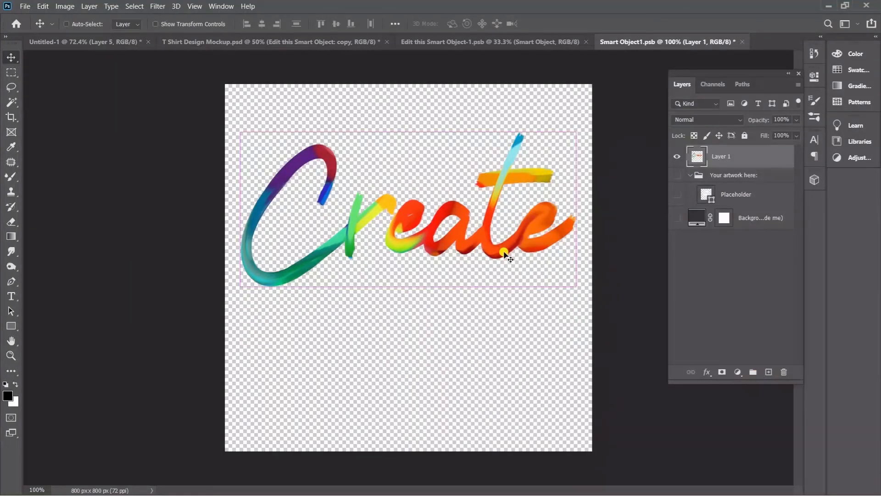
pyautogui.hotkey('ctrl', 't')
pyautogui.moveTo(408, 286); pyautogui.dragTo(408, 257)
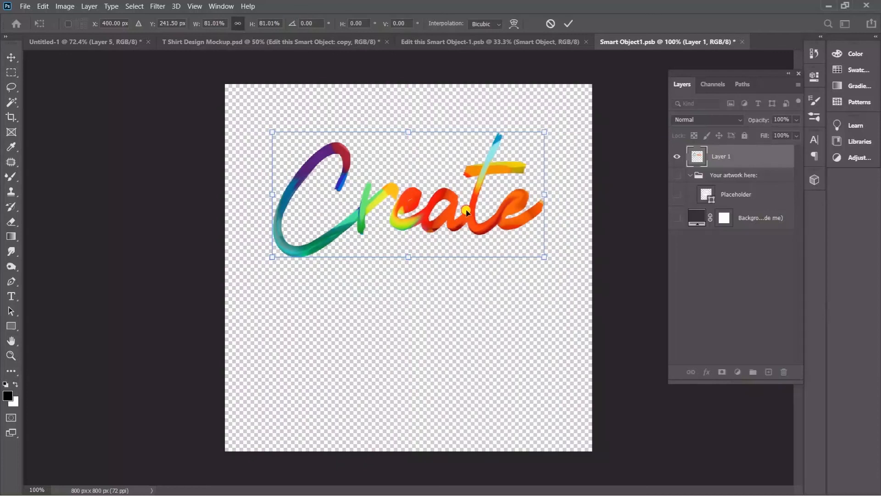
pyautogui.press('Return')
pyautogui.moveTo(471, 220); pyautogui.dragTo(471, 214)
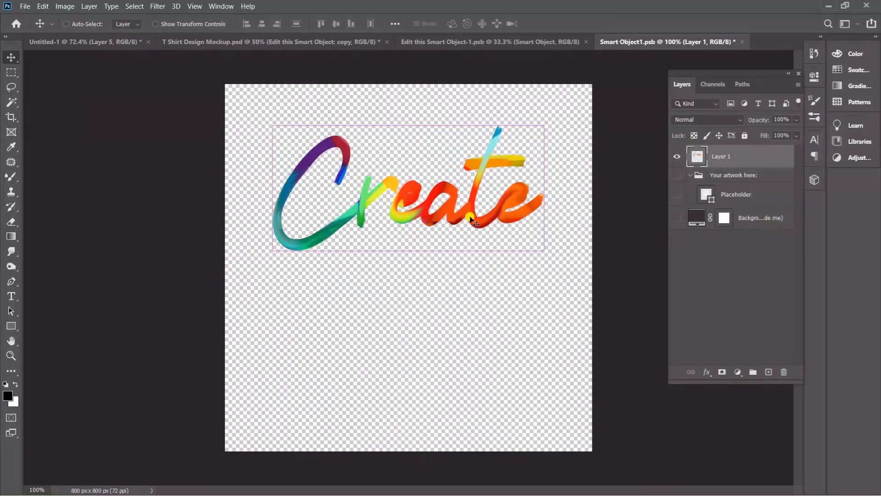
pyautogui.hotkey('ctrl', 's')
pyautogui.hotkey('ctrl', 'w')
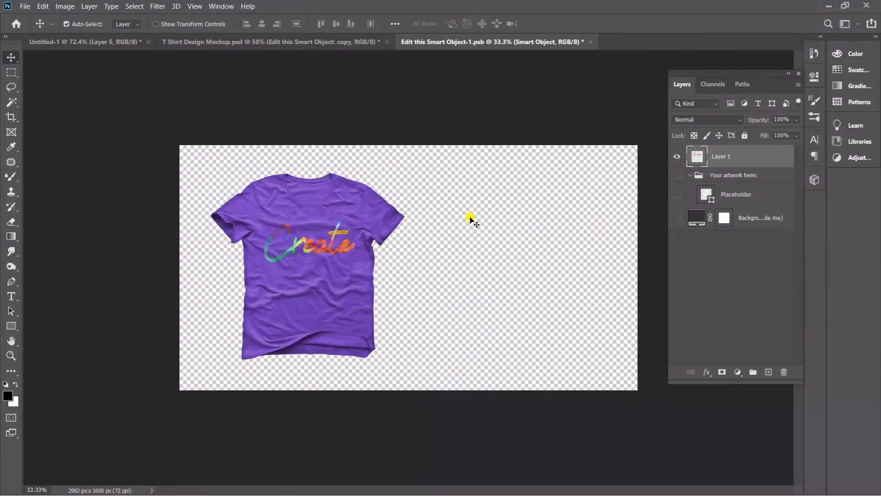
# Reopen the right shirt's design smart object, sample green from the word, and lock Layer 1's transparent pixels
pyautogui.press('z')
pyautogui.moveTo(284, 232); pyautogui.dragTo(314, 259)
pyautogui.press('v')
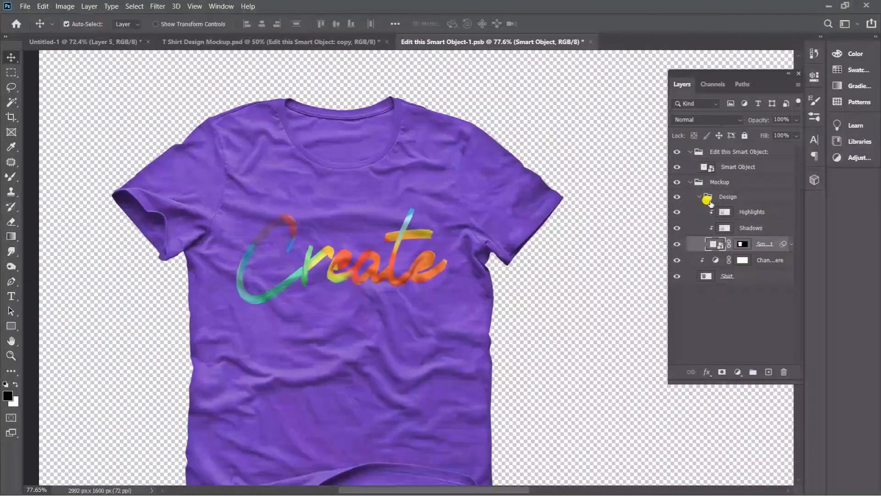
pyautogui.doubleClick(716, 244)
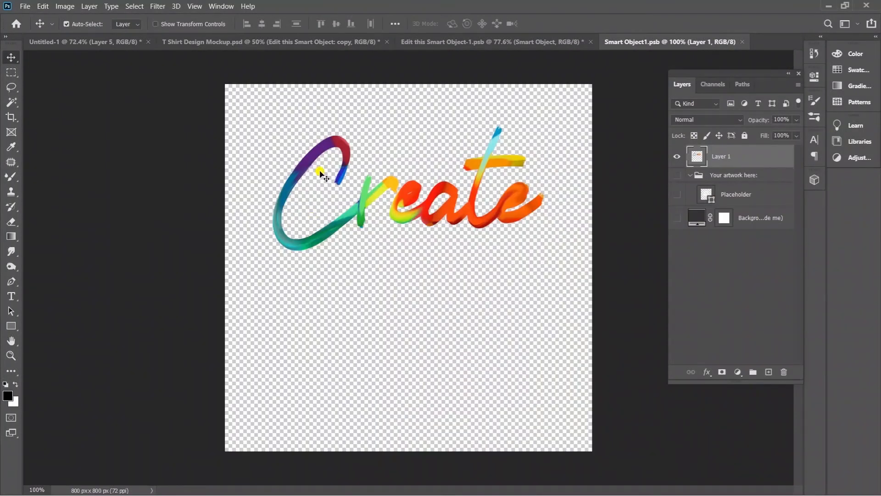
pyautogui.press('i')
pyautogui.click(356, 210)
pyautogui.click(694, 136)
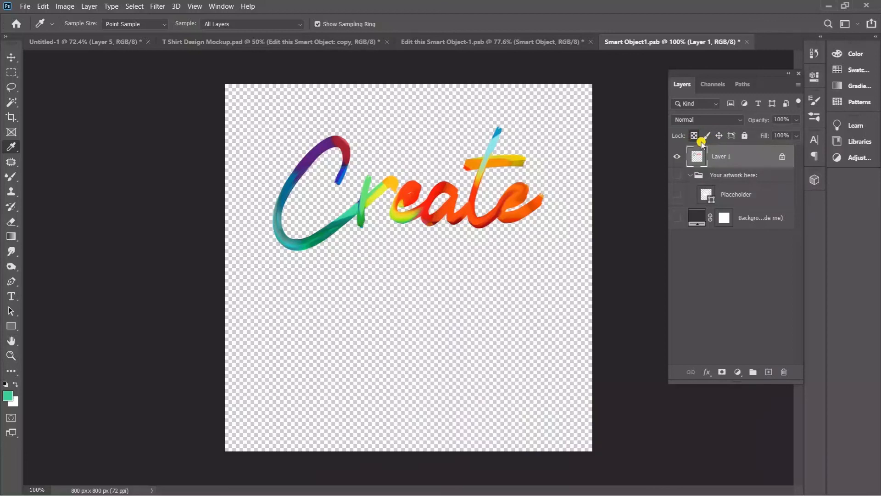
# Blend the sampled green over the upper part of the letter C with the Mixer Brush at size 125
pyautogui.press('b')
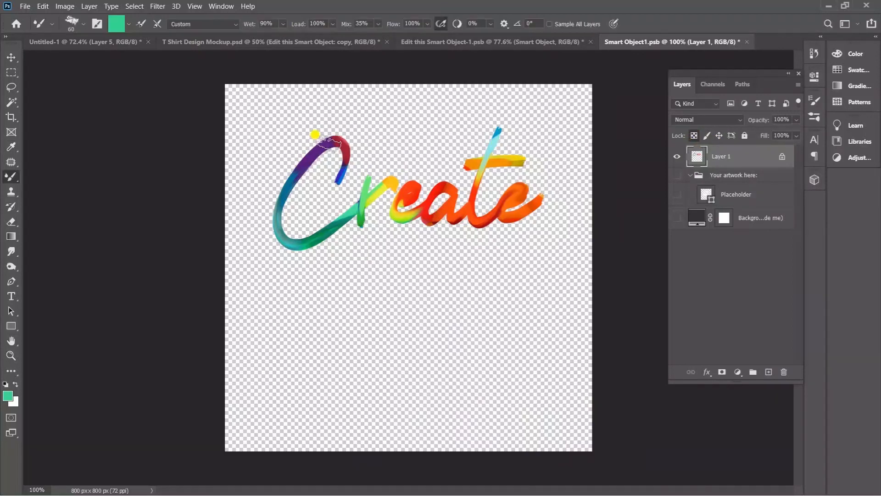
pyautogui.press(']')
pyautogui.press(']')
pyautogui.press(']')
pyautogui.press(']')
pyautogui.press(']')
pyautogui.moveTo(328, 144)
pyautogui.mouseDown()
pyautogui.moveTo(309, 135)
pyautogui.moveTo(275, 177)
pyautogui.mouseUp()
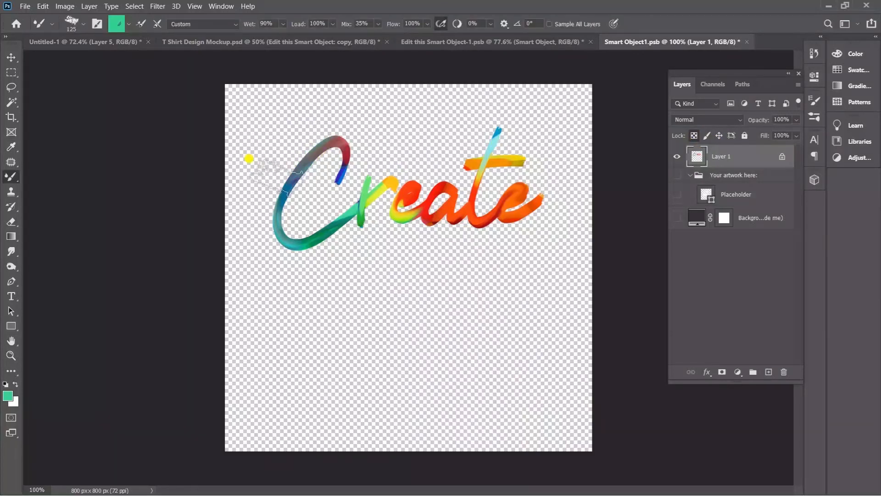
# Save and close both of the right shirt's smart objects and show the mockup with the interface panels hidden
pyautogui.press('v')
pyautogui.hotkey('ctrl', 's')
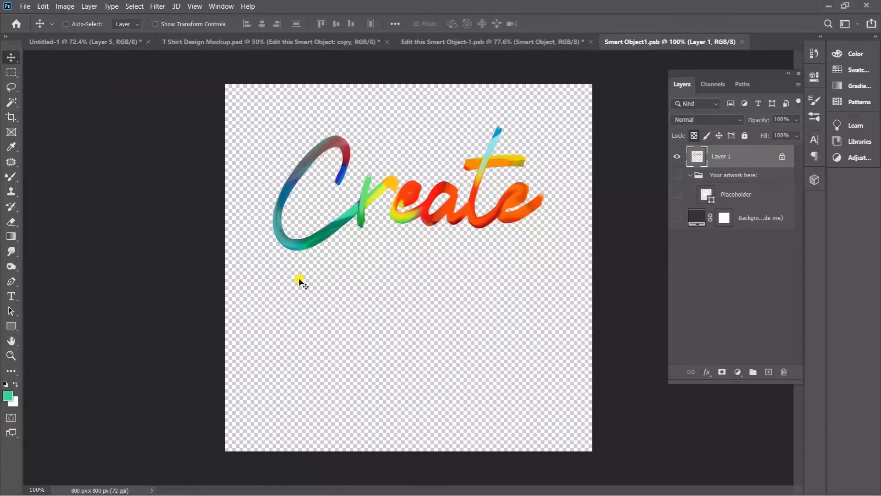
pyautogui.hotkey('ctrl', 'w')
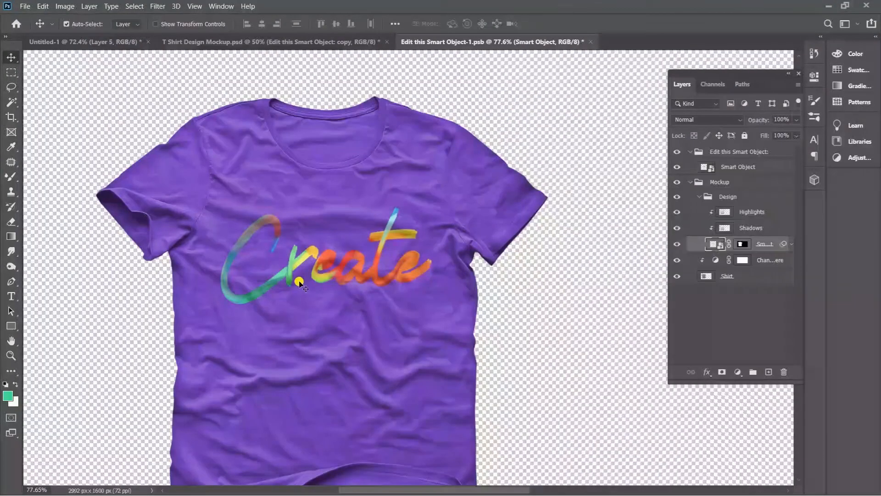
pyautogui.hotkey('ctrl', '0')
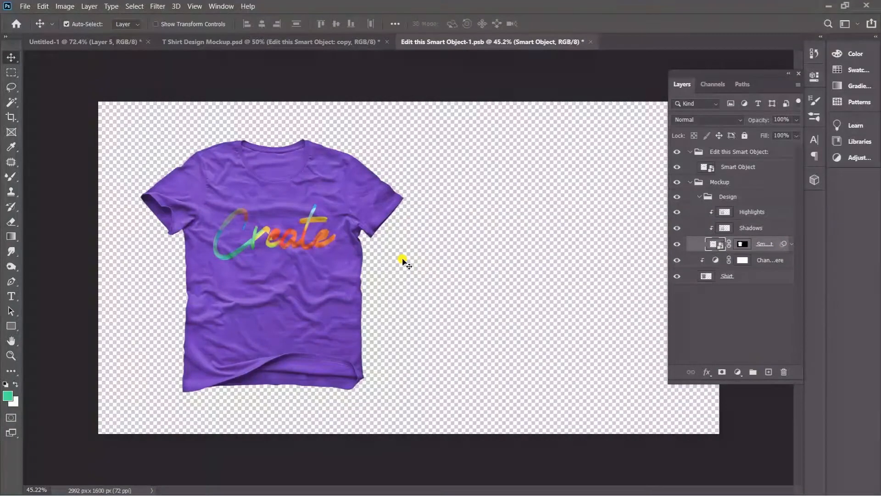
pyautogui.hotkey('ctrl', 's')
pyautogui.hotkey('ctrl', 'w')
pyautogui.press('Tab')
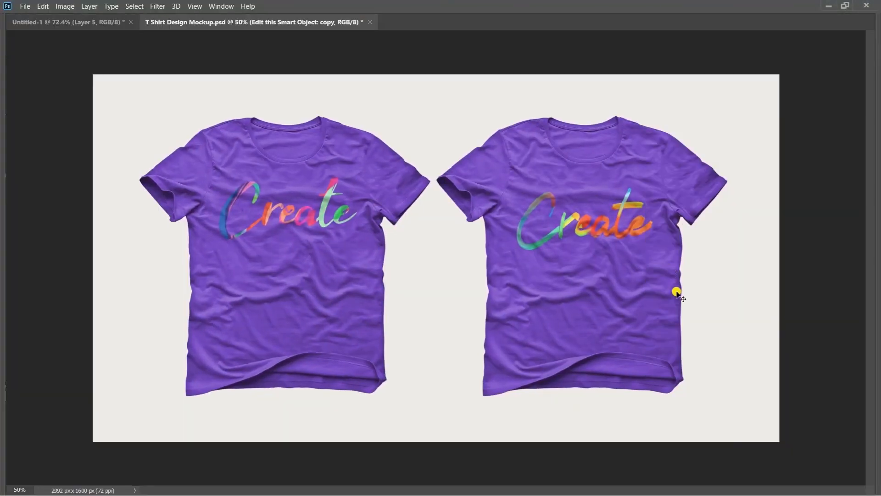